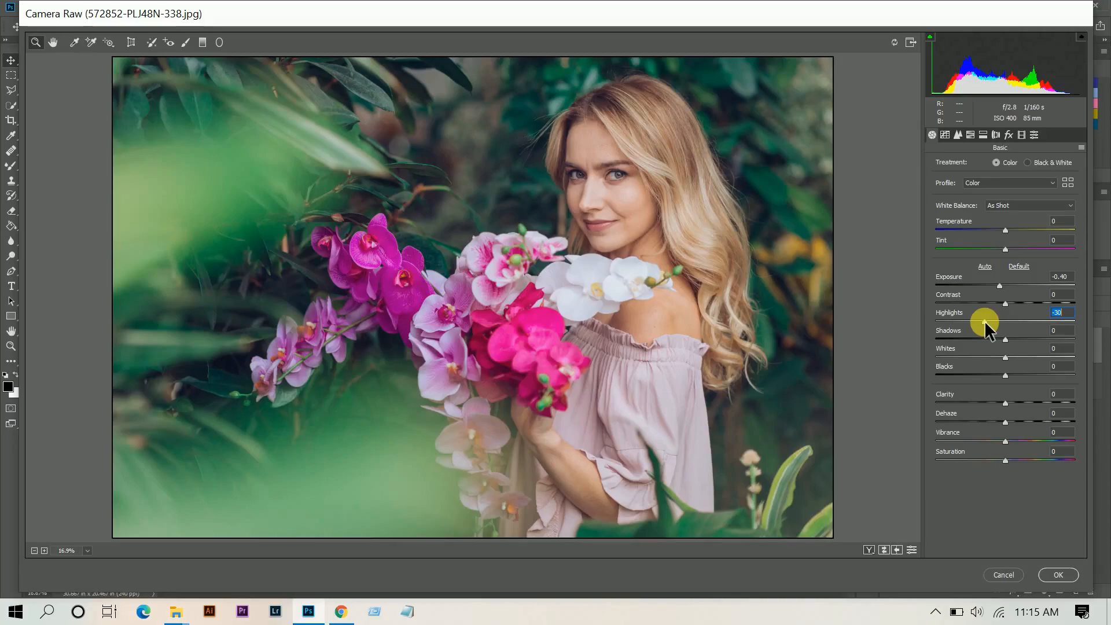
Step: Set Shadows to +62 and Blacks to -23 in the basic adjustments of the portrait
drag(1006, 339, 1050, 339)
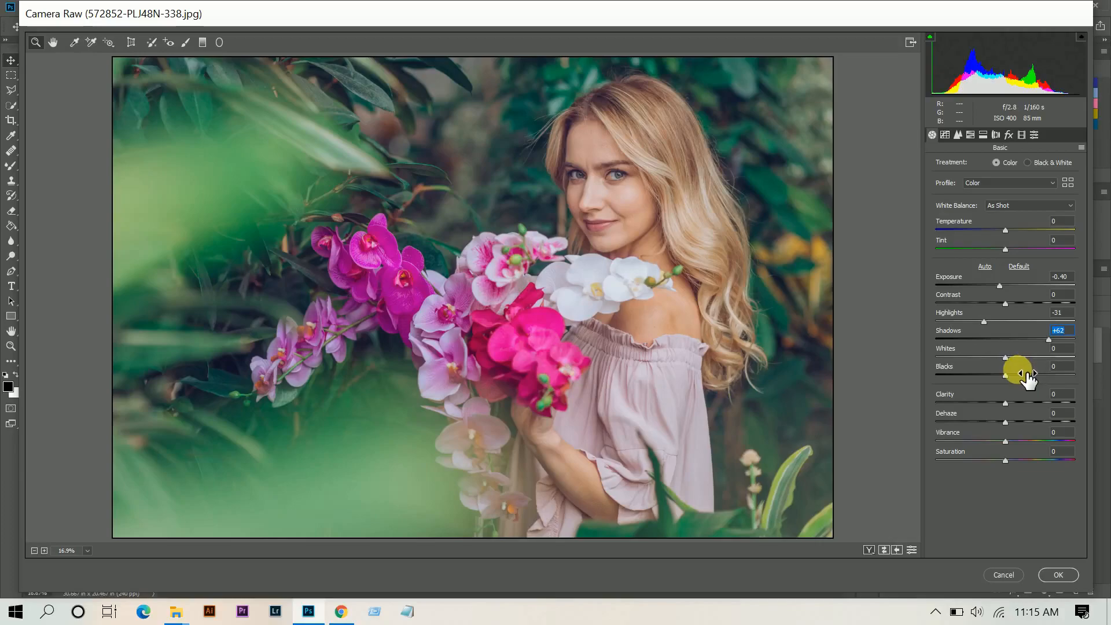
click(1005, 376)
drag(1006, 377, 987, 378)
Step: Set Dehaze to +10 and Vibrance to +33 in the basic adjustments
click(1012, 422)
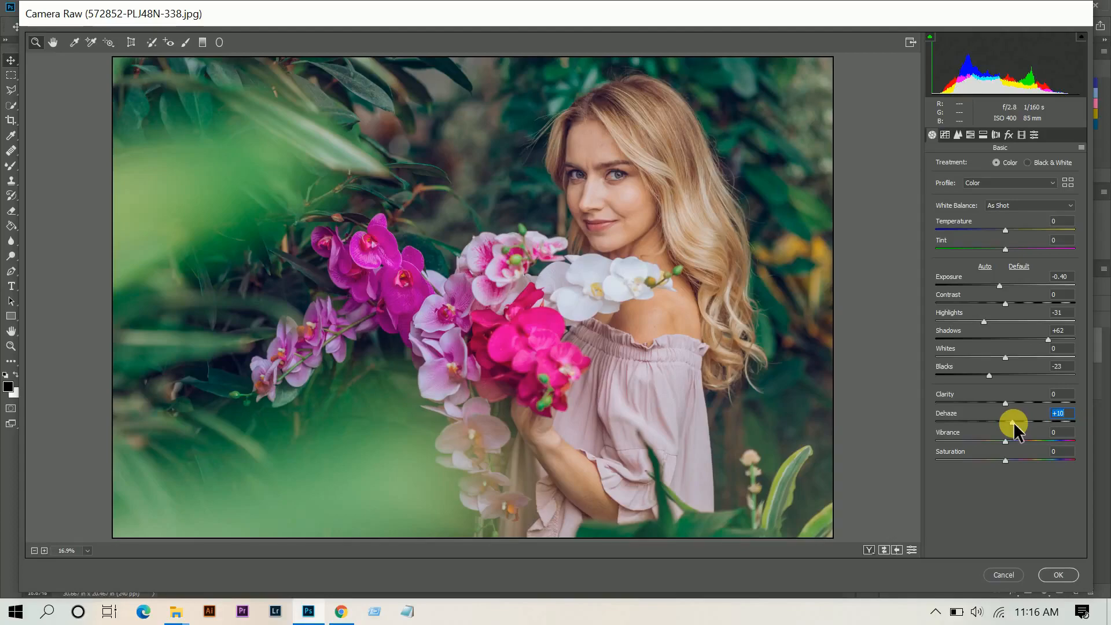
click(1022, 441)
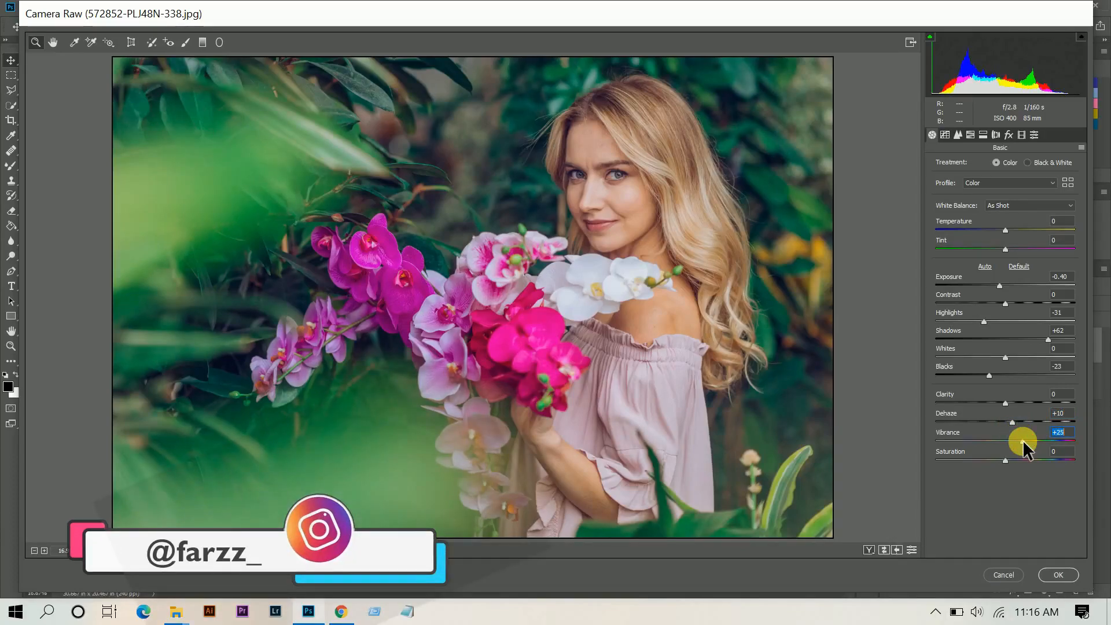
drag(1026, 442, 1028, 442)
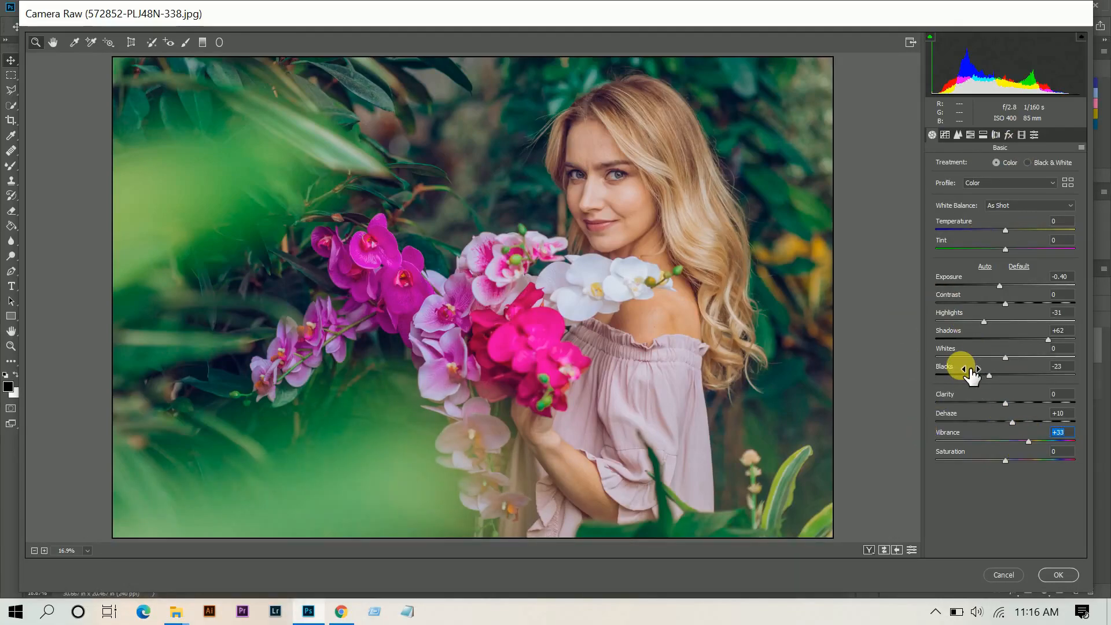
Step: Set the sharpening amount to 16 and the color noise reduction to 18
click(957, 135)
drag(947, 182, 952, 182)
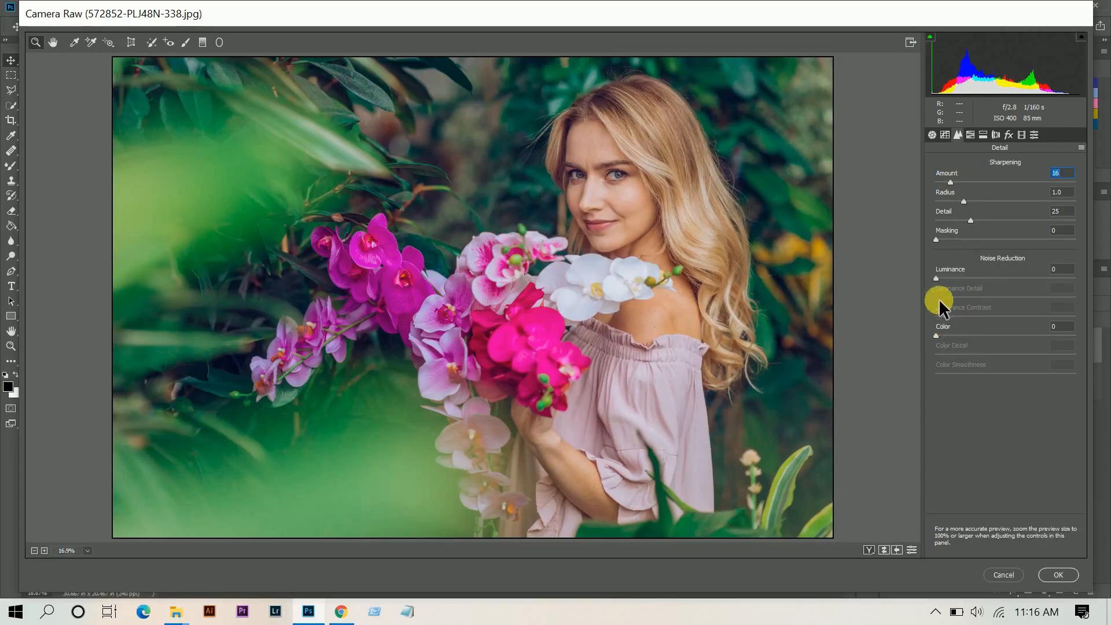
click(960, 336)
drag(963, 332, 961, 333)
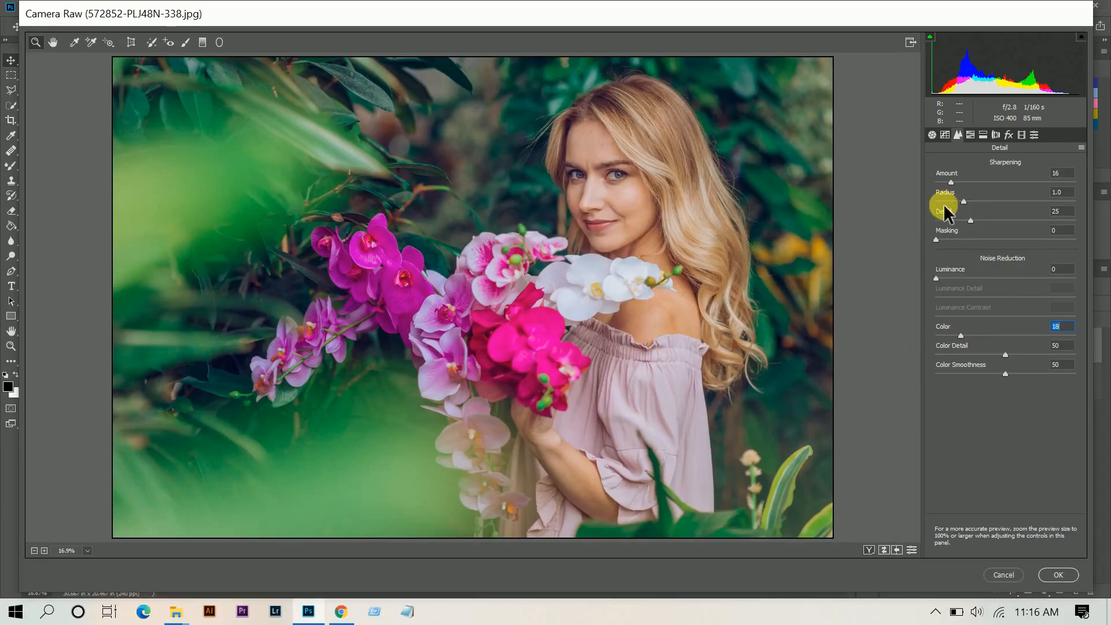
Step: In the HSL adjustments, set the Greens hue to +34 and shift the Aquas hue
click(971, 137)
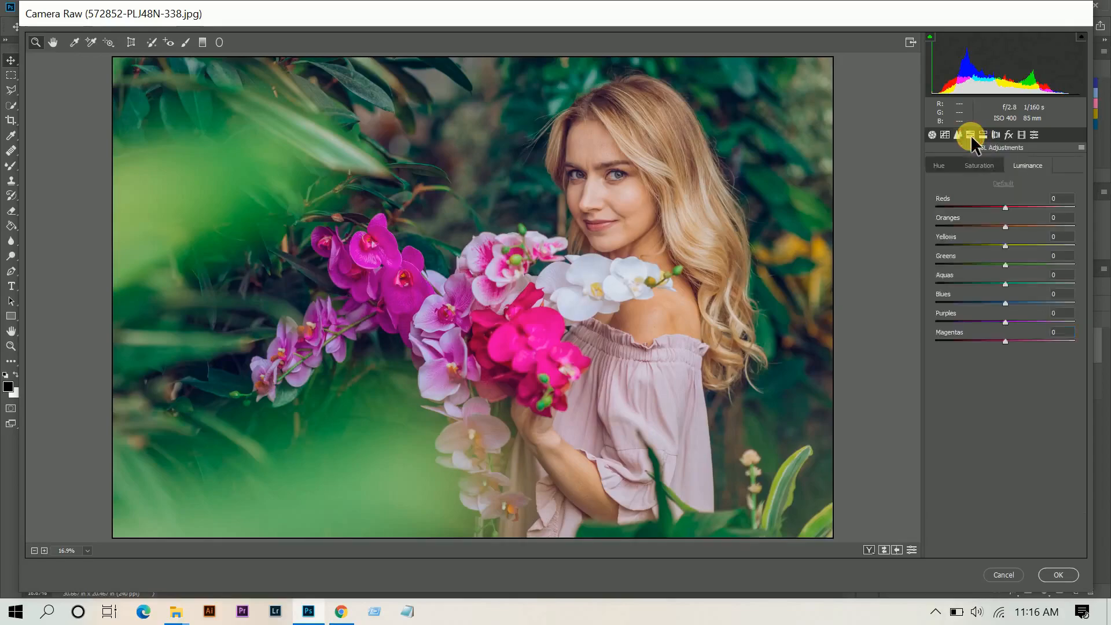
click(939, 166)
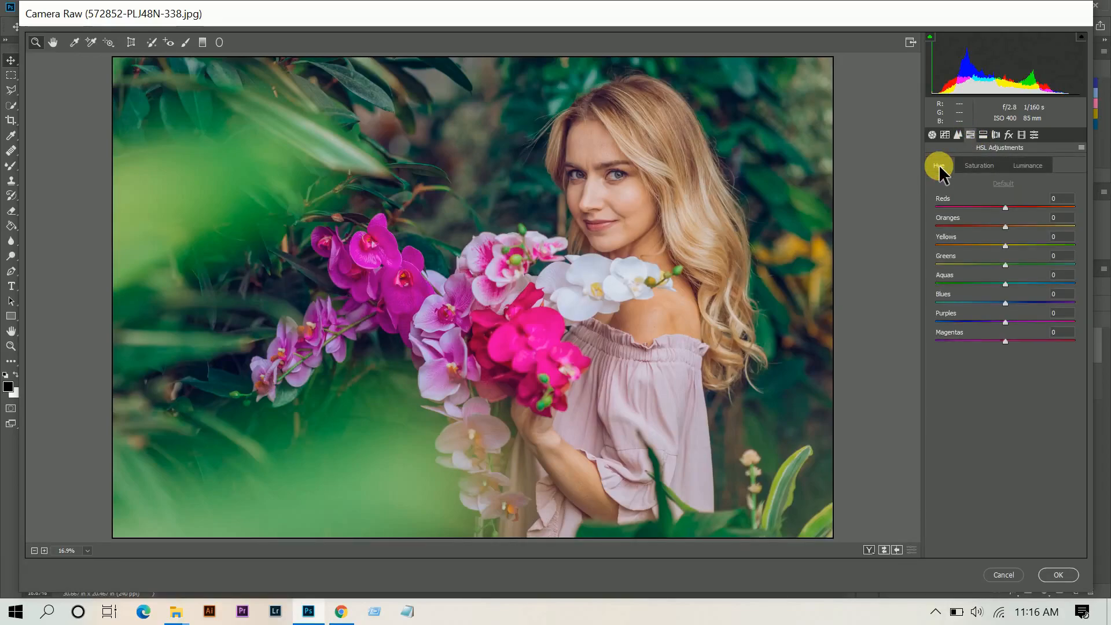
click(1022, 264)
key(Up)
key(Up)
key(Up)
key(Up)
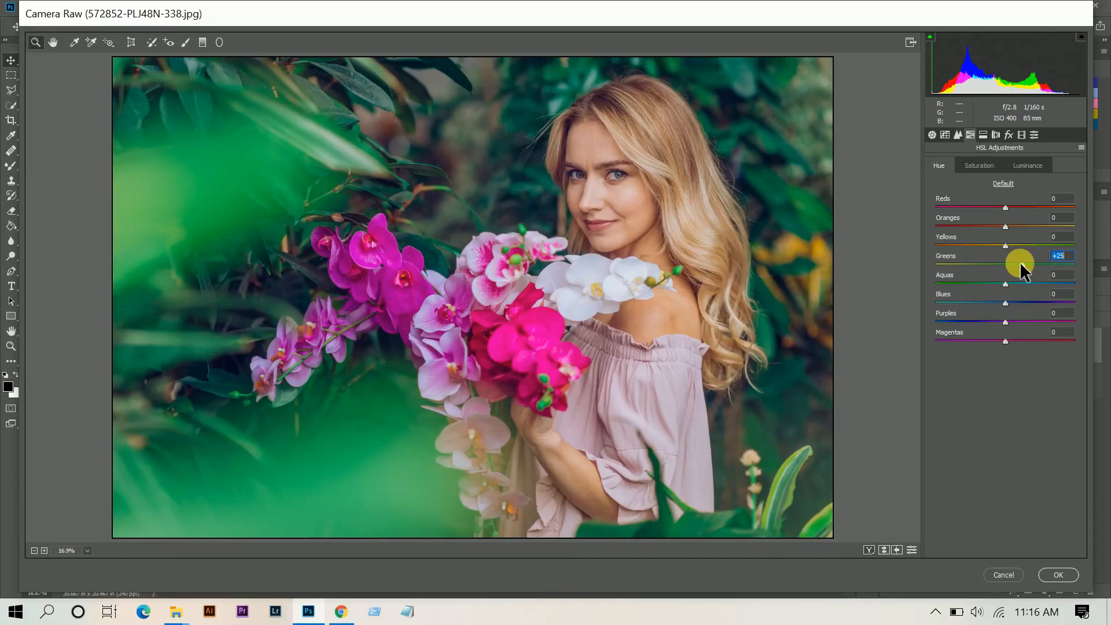
drag(1019, 264, 1029, 265)
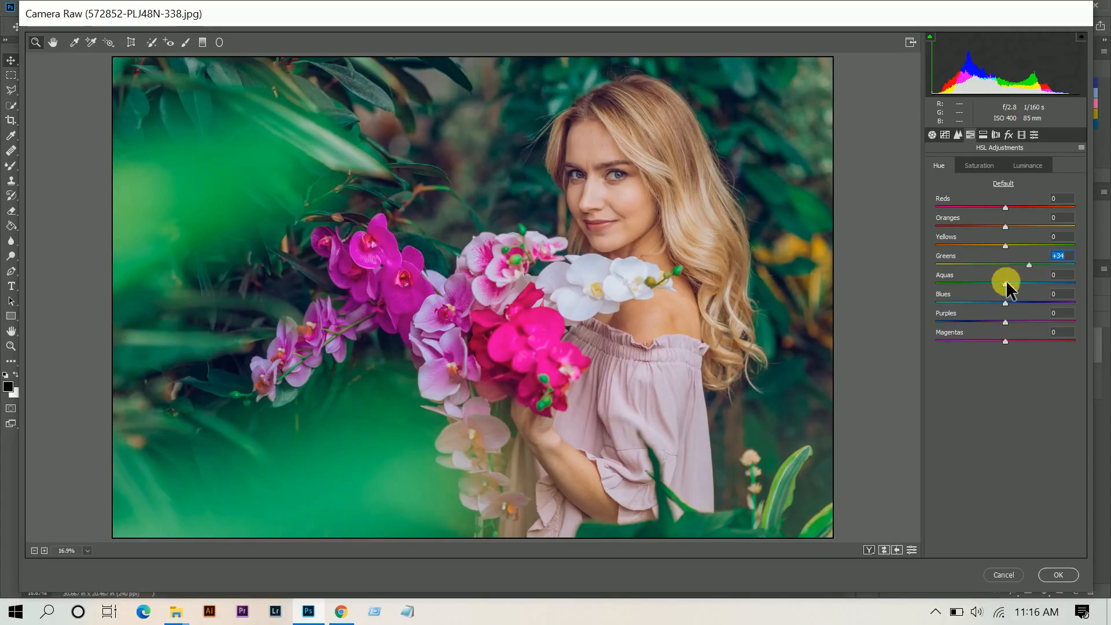
drag(1006, 283, 988, 302)
Step: Set the HSL saturation of Reds to +23, Oranges to -27 and Yellows to -73
click(983, 165)
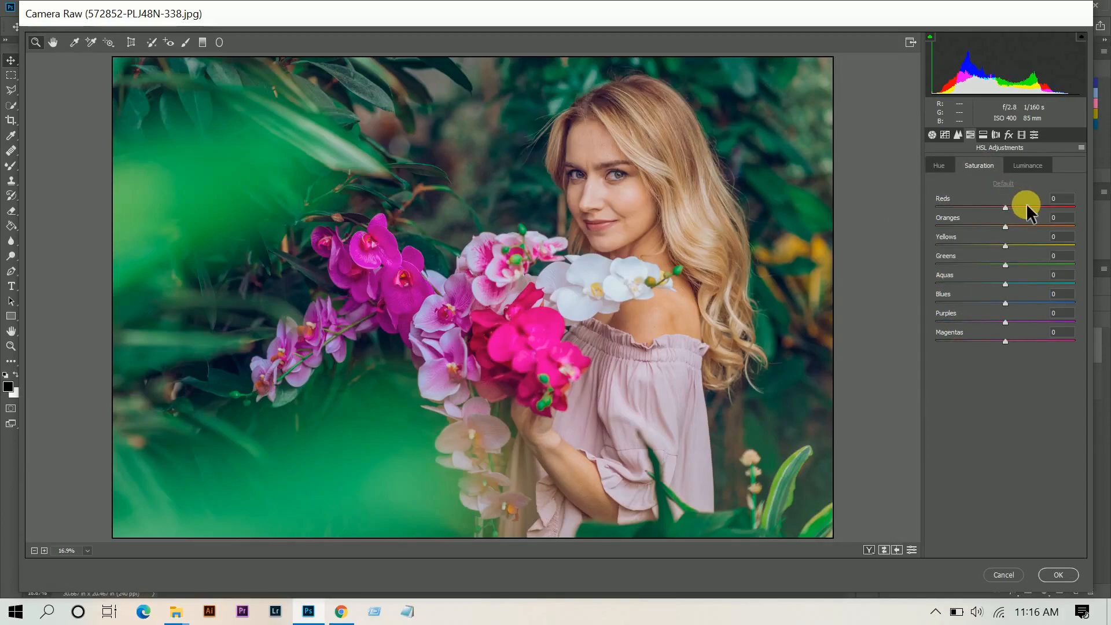
drag(1022, 204, 1023, 205)
drag(1005, 226, 985, 227)
drag(1005, 245, 954, 244)
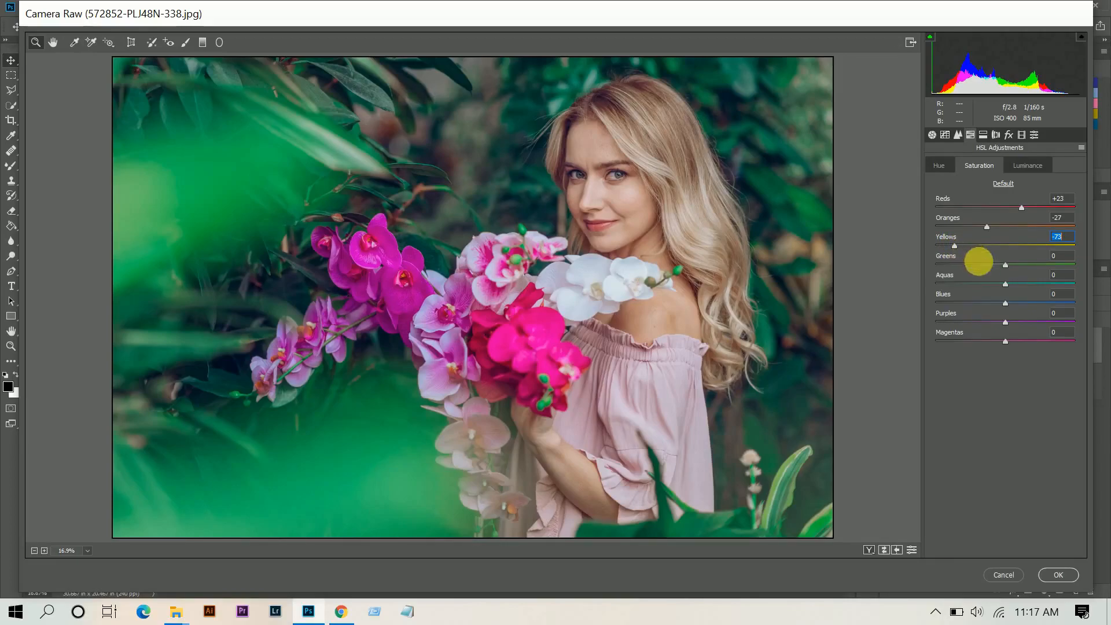
Step: Reduce the HSL saturation of Greens to -63 and Aquas to -45
drag(984, 266, 963, 265)
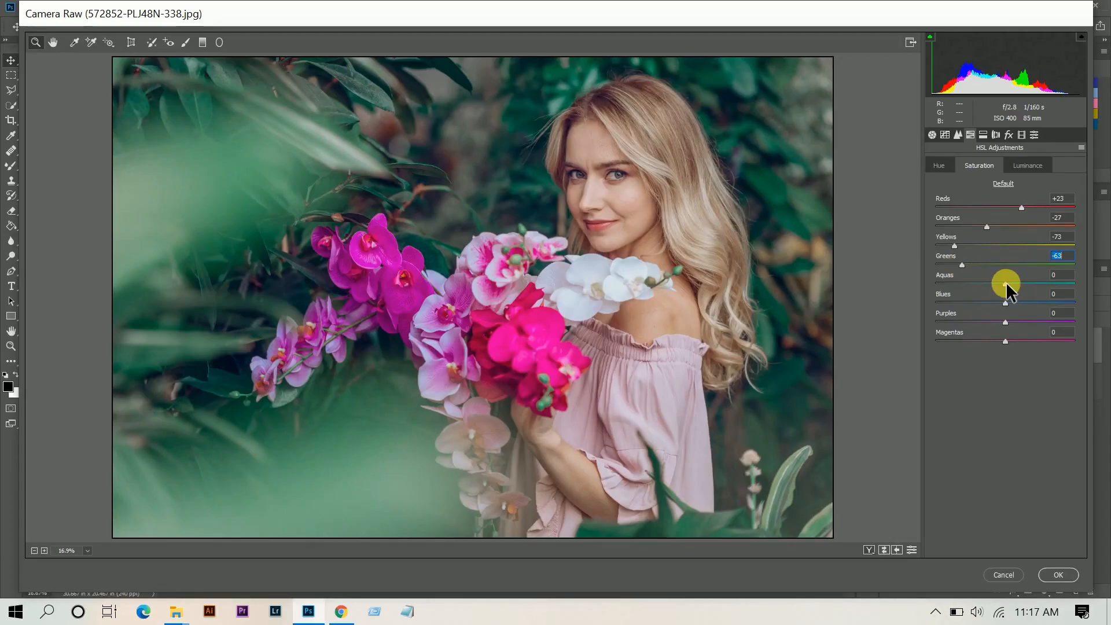
drag(1005, 282, 976, 282)
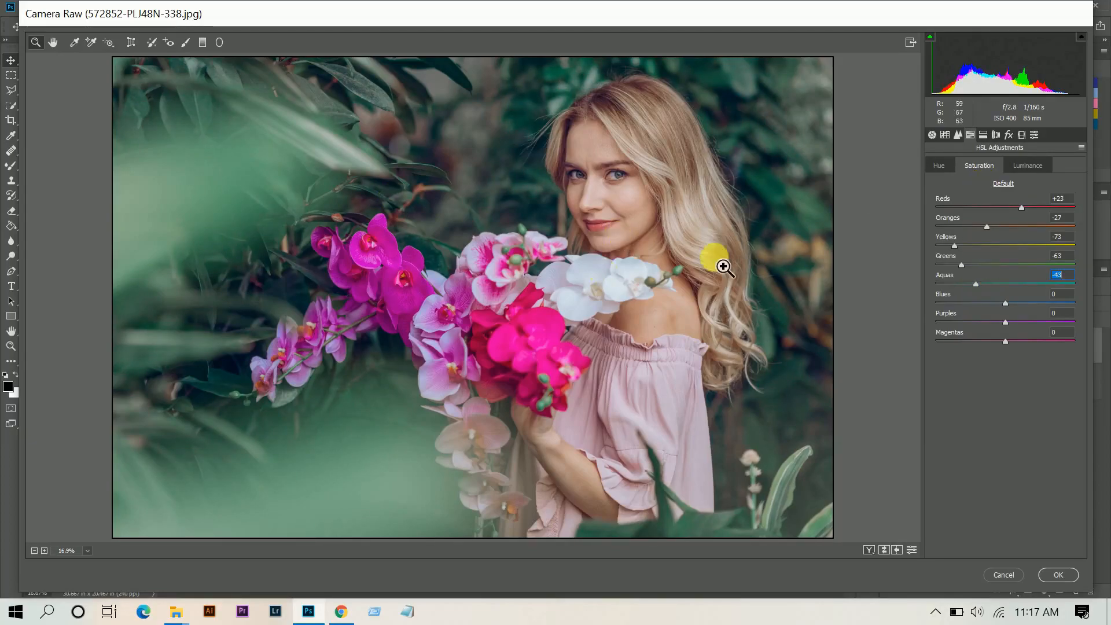
key(Down)
key(Down)
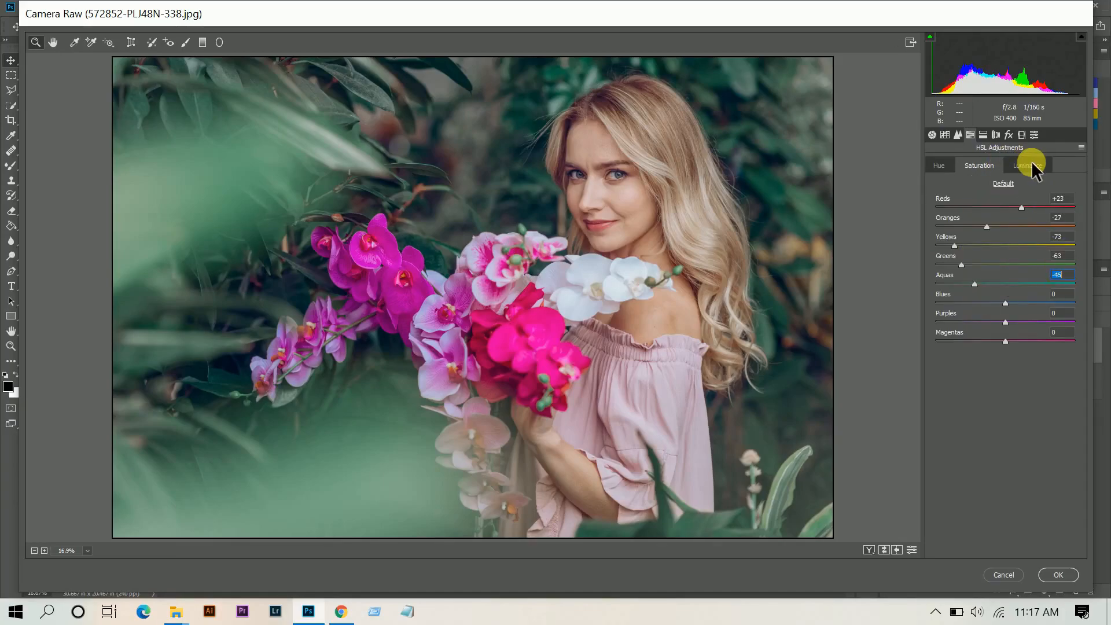
Step: Set the HSL luminance of Reds to -4 and Oranges to +8
click(1031, 165)
click(1005, 204)
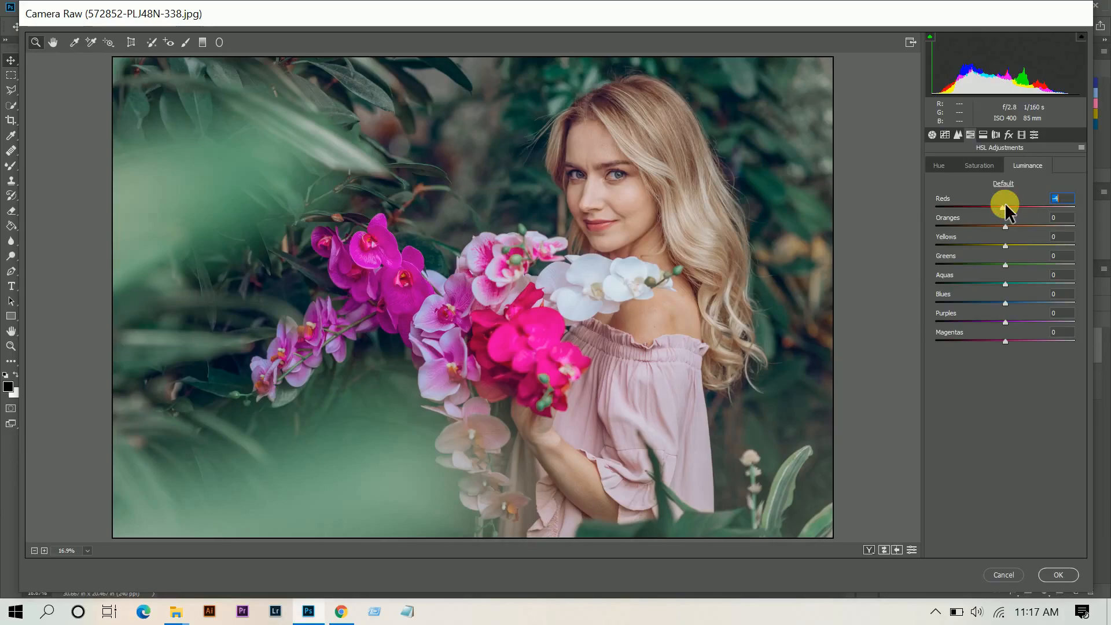
click(1013, 226)
drag(1011, 227, 1010, 227)
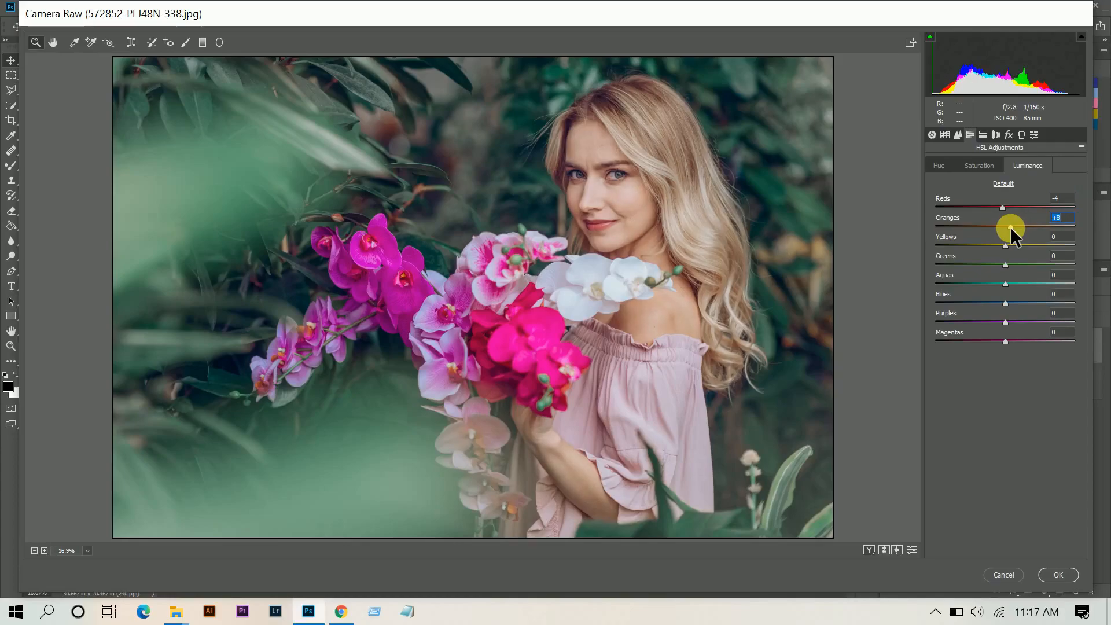
key(Up)
Step: Set the HSL luminance of Greens to -64, Aquas to -15 and Blues to +25
drag(1001, 264, 985, 263)
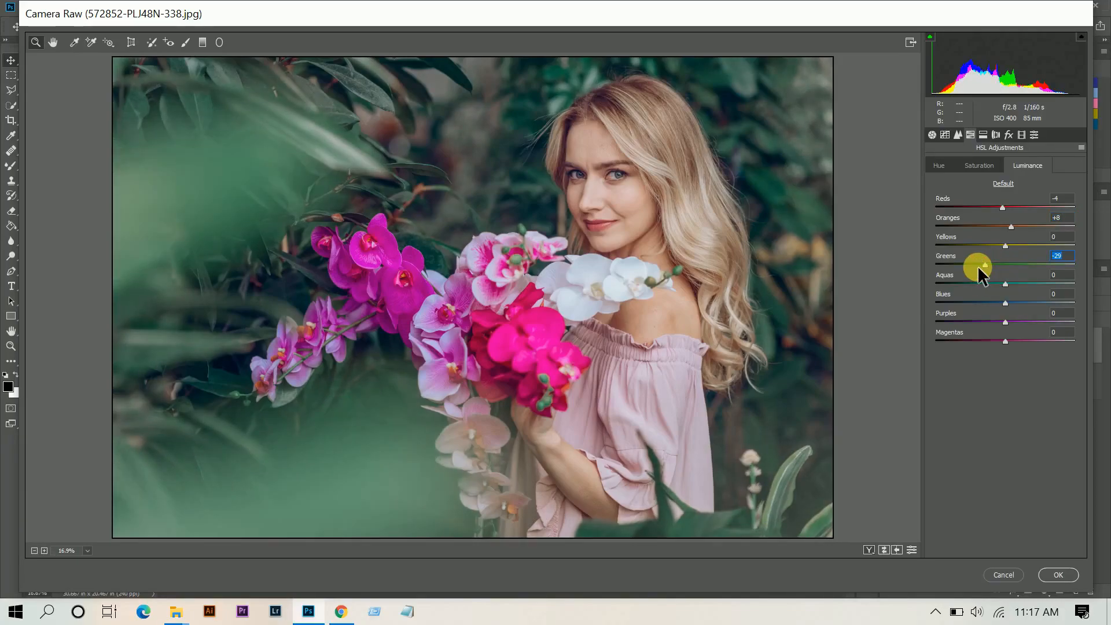
drag(985, 264, 961, 265)
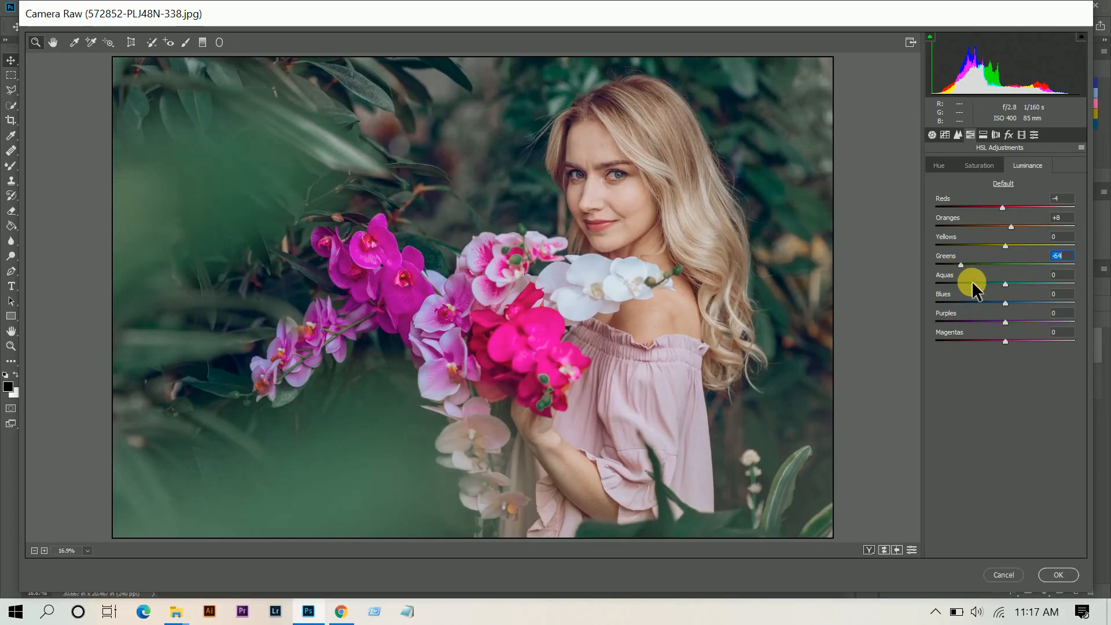
drag(1003, 284, 1026, 301)
drag(1020, 301, 1022, 301)
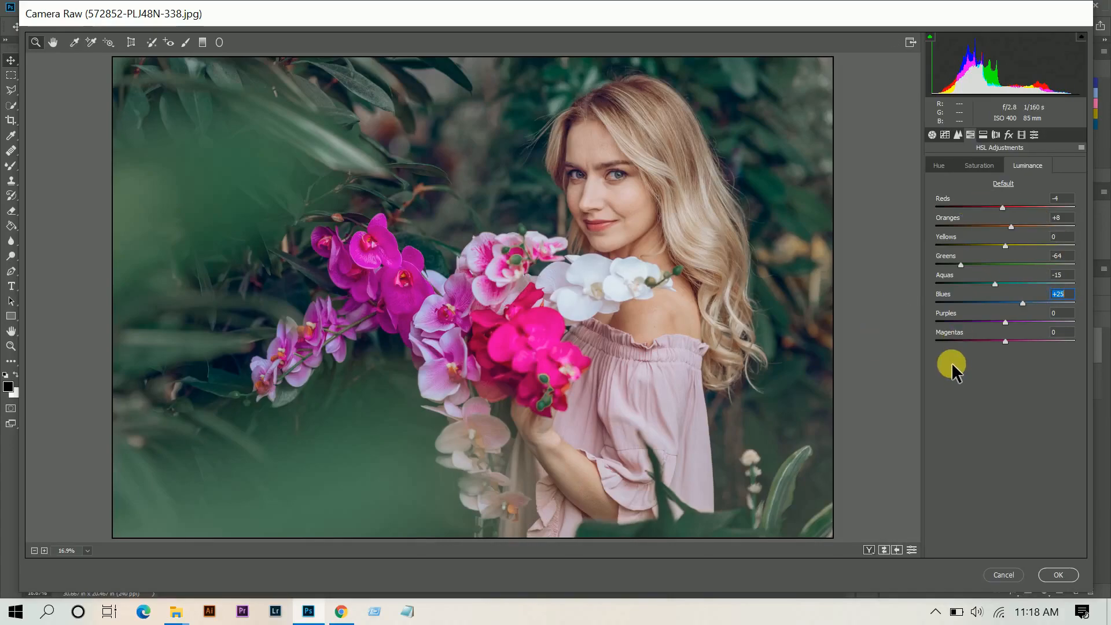
Step: Darken the photo's edges with a post-crop vignetting amount of -21
click(1008, 135)
drag(1003, 283, 988, 286)
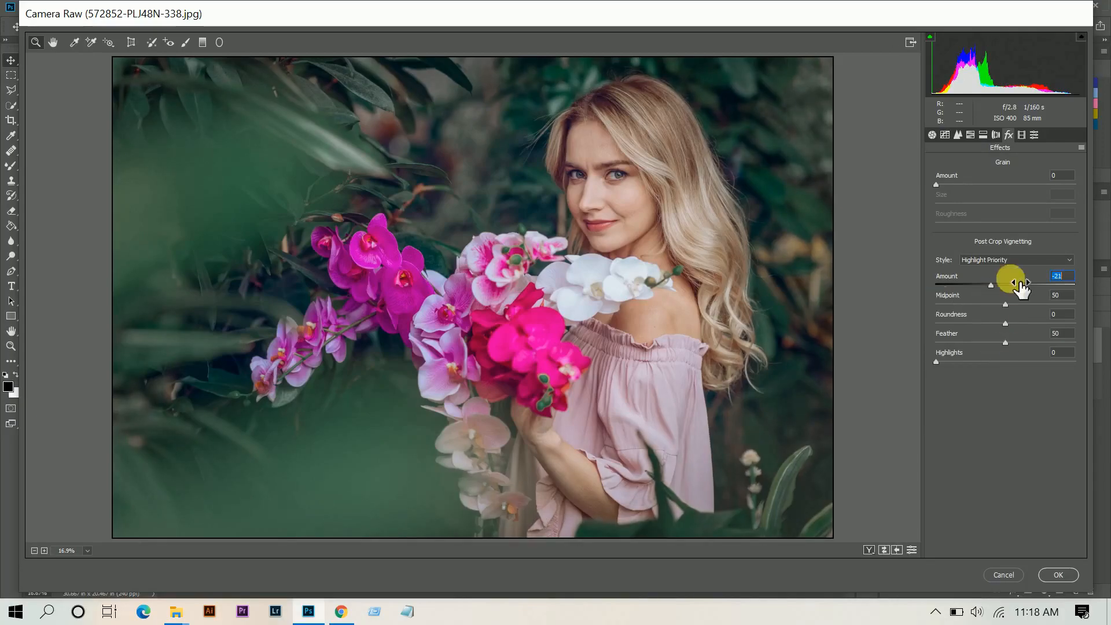
Step: In the camera calibration, set the Red Primary hue to +34 and saturation to +16
click(1021, 135)
click(1024, 244)
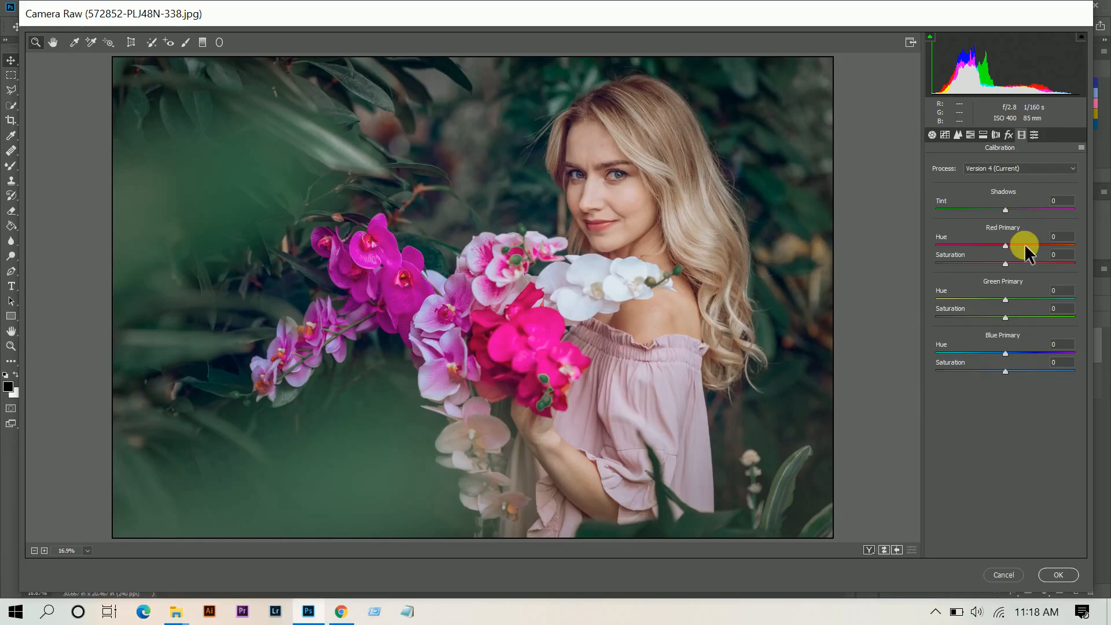
mouse_move(1024, 244)
mouse_down()
mouse_move(1036, 247)
mouse_move(1018, 264)
mouse_move(1028, 248)
mouse_up()
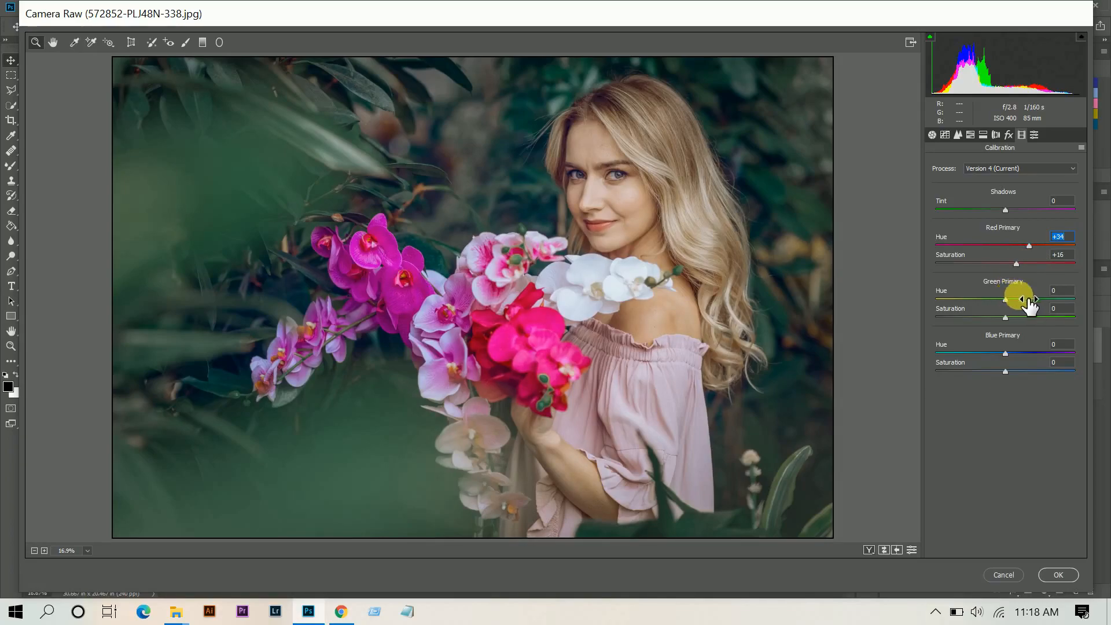
Step: Set the calibration's Green Primary hue to +74 and its saturation to -27
drag(1029, 297, 1041, 298)
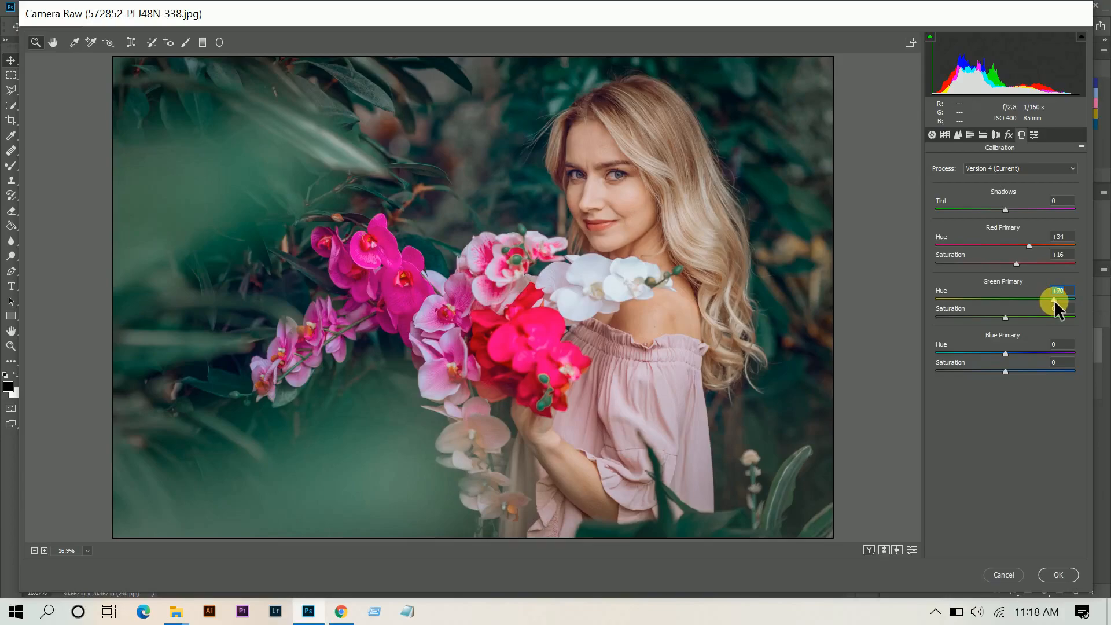
key(Up)
key(Up)
key(Up)
click(976, 317)
drag(975, 317, 990, 321)
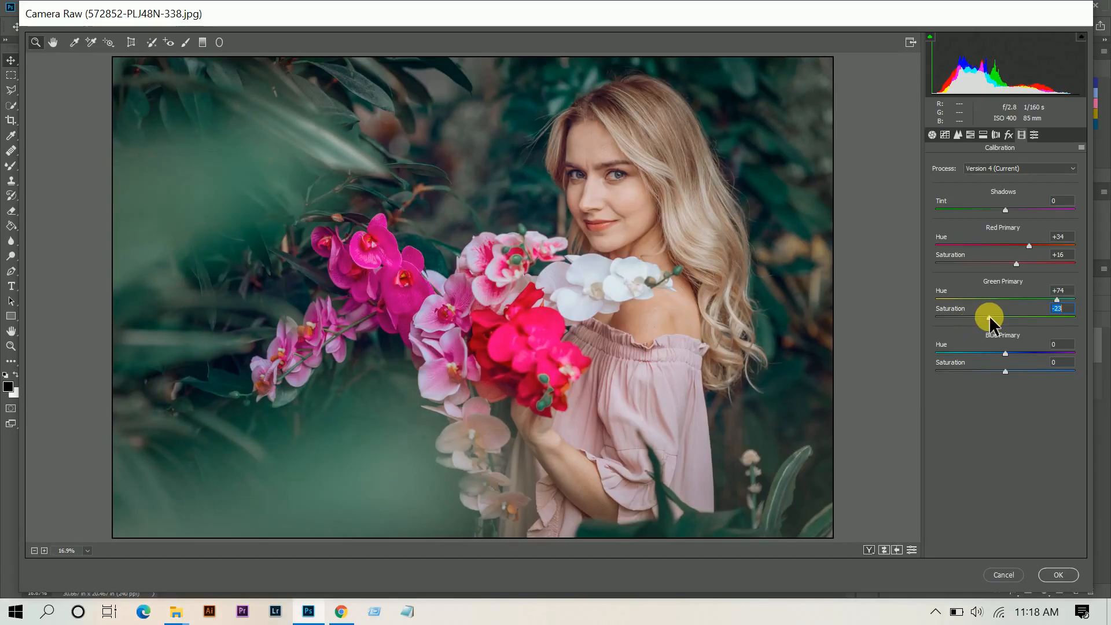
drag(988, 317, 987, 317)
Step: Set the Blue Primary hue to -2 and saturation to +23, and raise the Green Primary saturation to -8
drag(1011, 358, 1010, 357)
drag(1030, 370, 1021, 367)
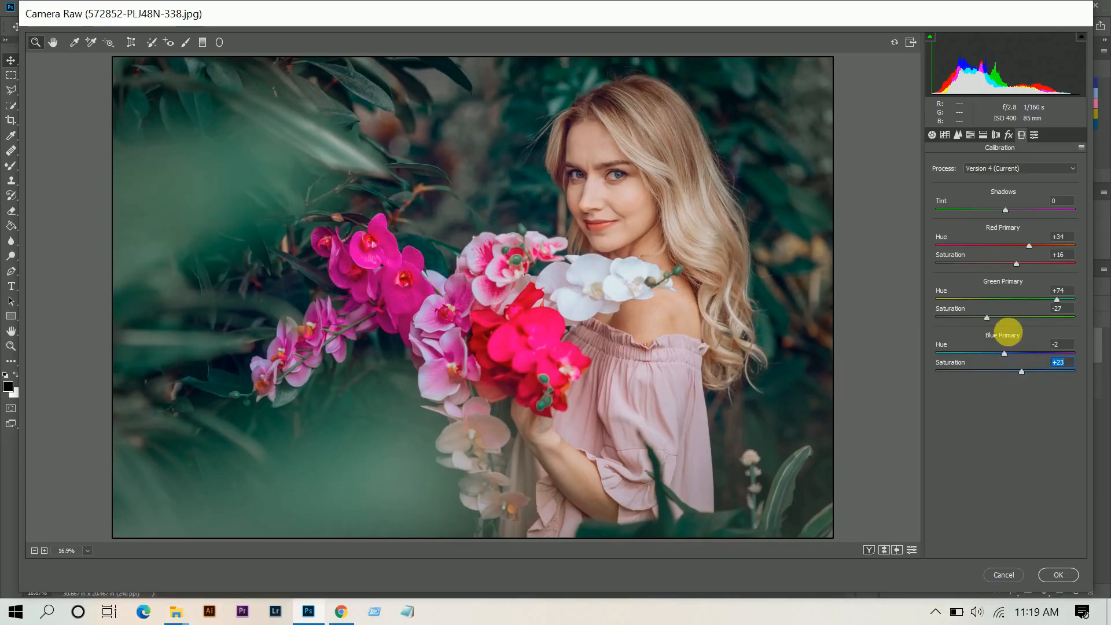
click(1002, 316)
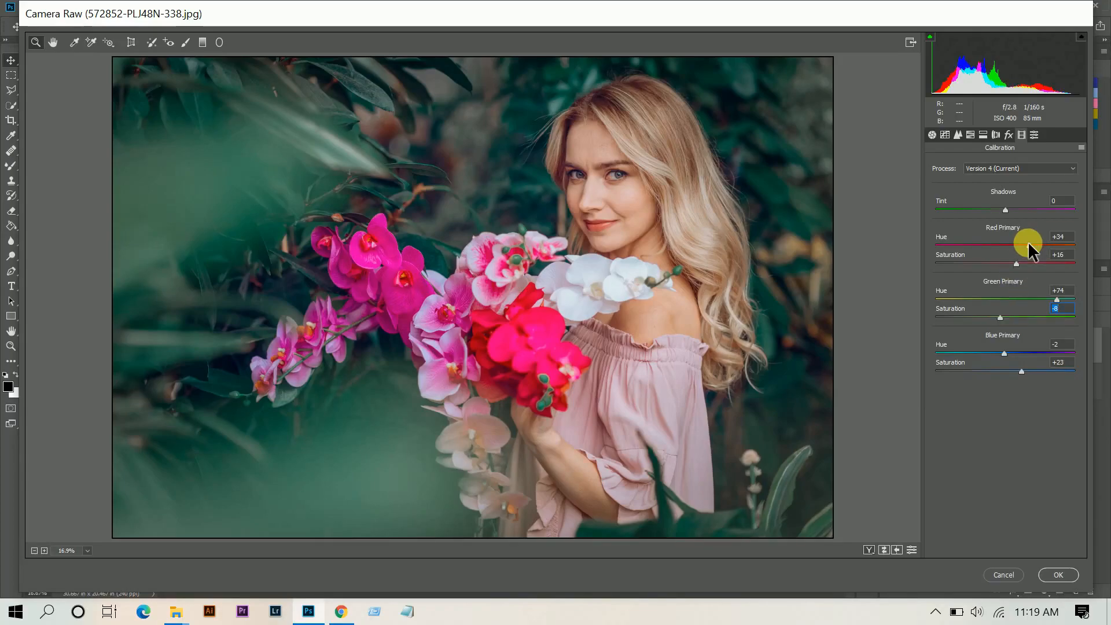
Step: Refine the Red Primary calibration to a saturation of +22 and a hue of +31
click(1029, 263)
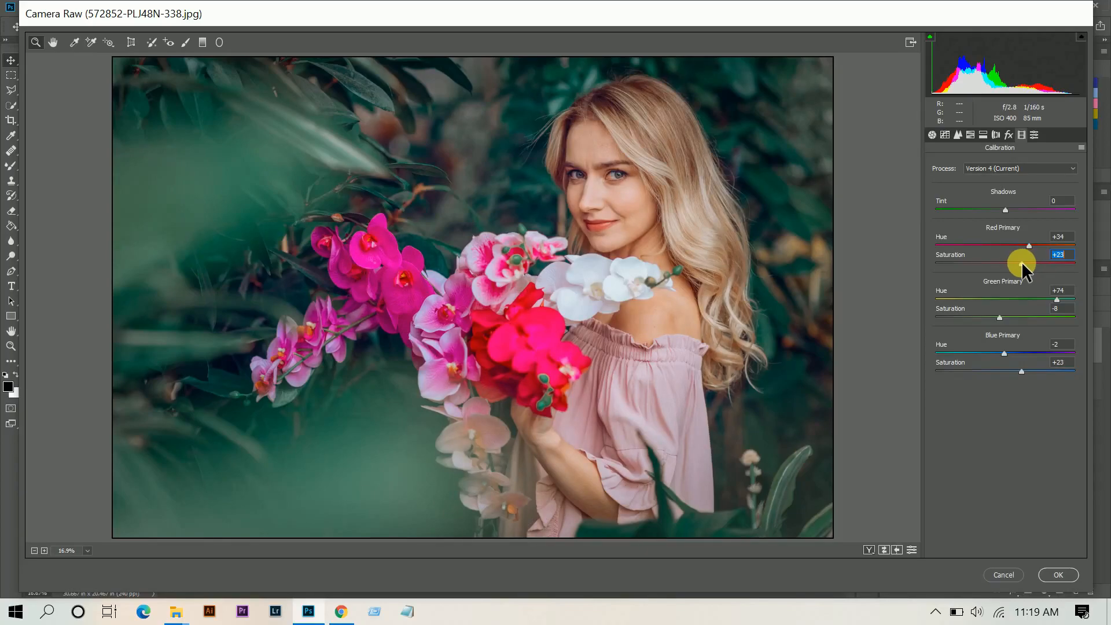
drag(1021, 262, 1020, 261)
click(1028, 246)
drag(1027, 246, 1026, 244)
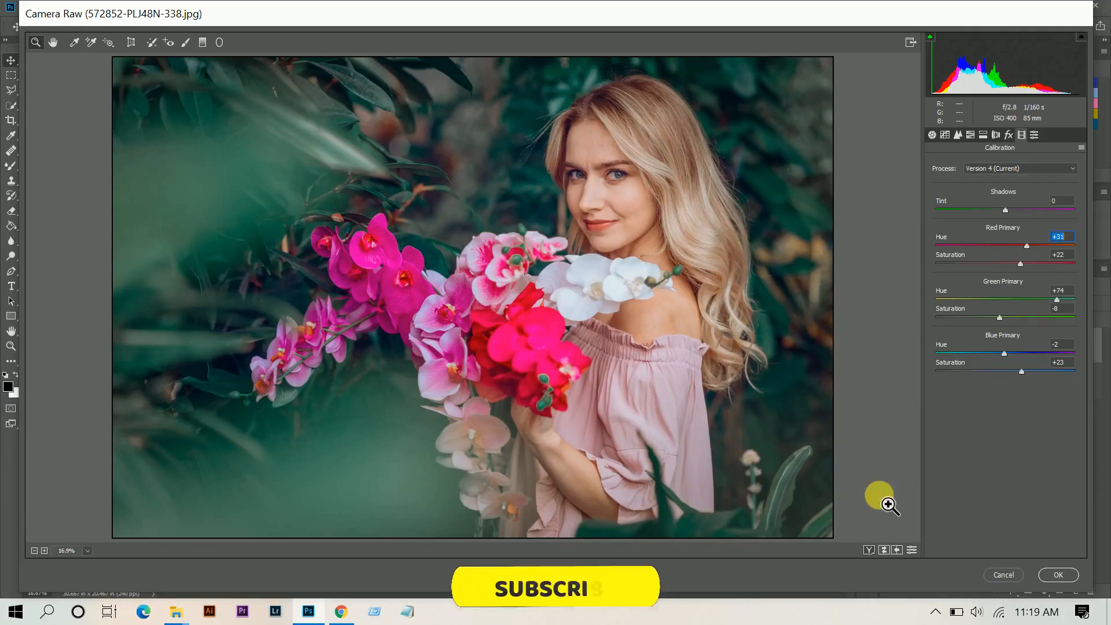
Step: Compare the edited portrait with the original by swapping the before and after settings
click(884, 549)
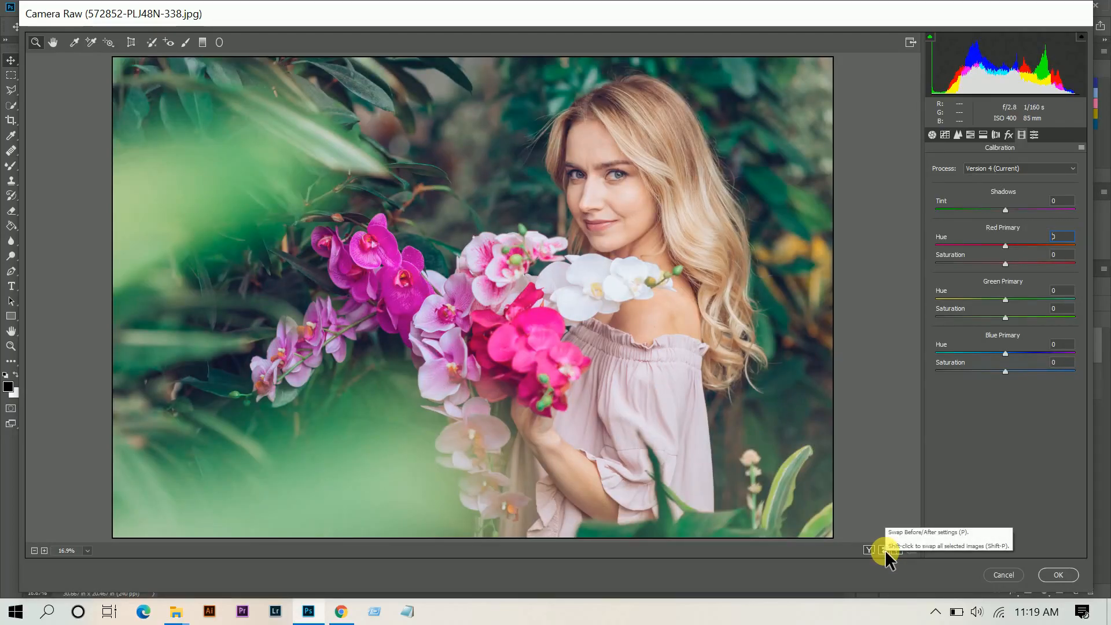
click(884, 549)
click(884, 550)
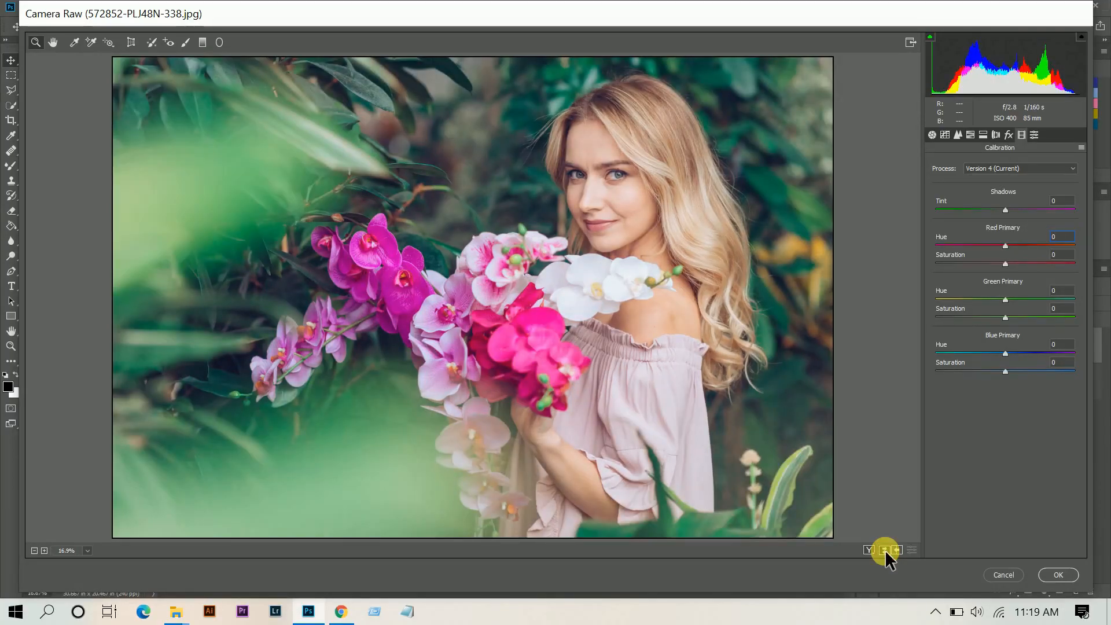
click(884, 550)
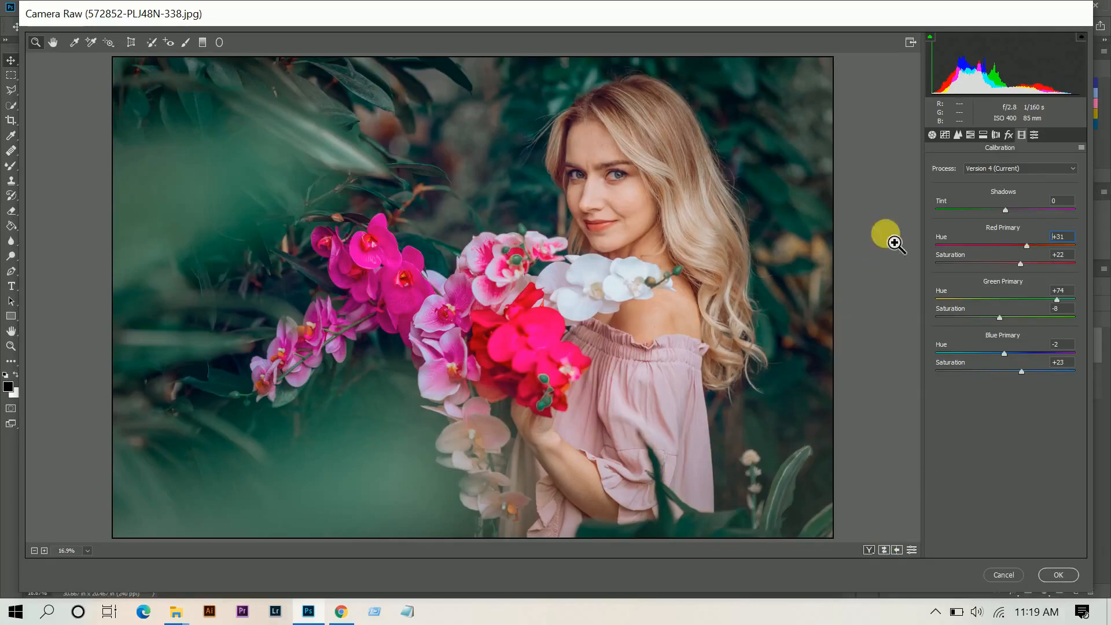
Step: On the RGB point tone curve, lift the black point to output 32 and place a shadow point at input 72, output 67
click(947, 134)
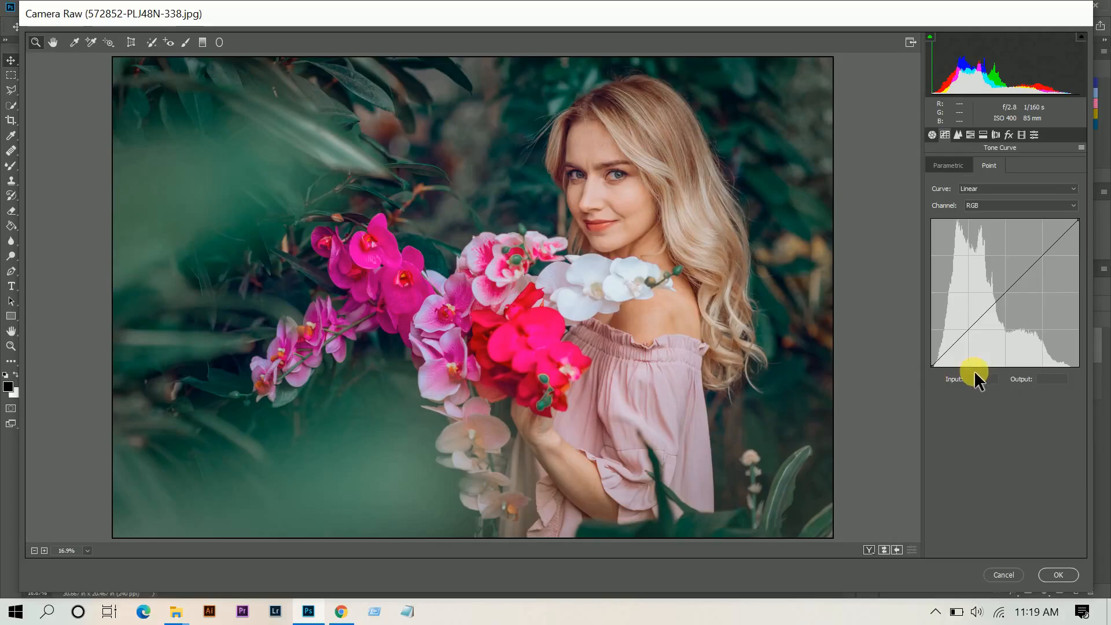
drag(938, 365, 961, 379)
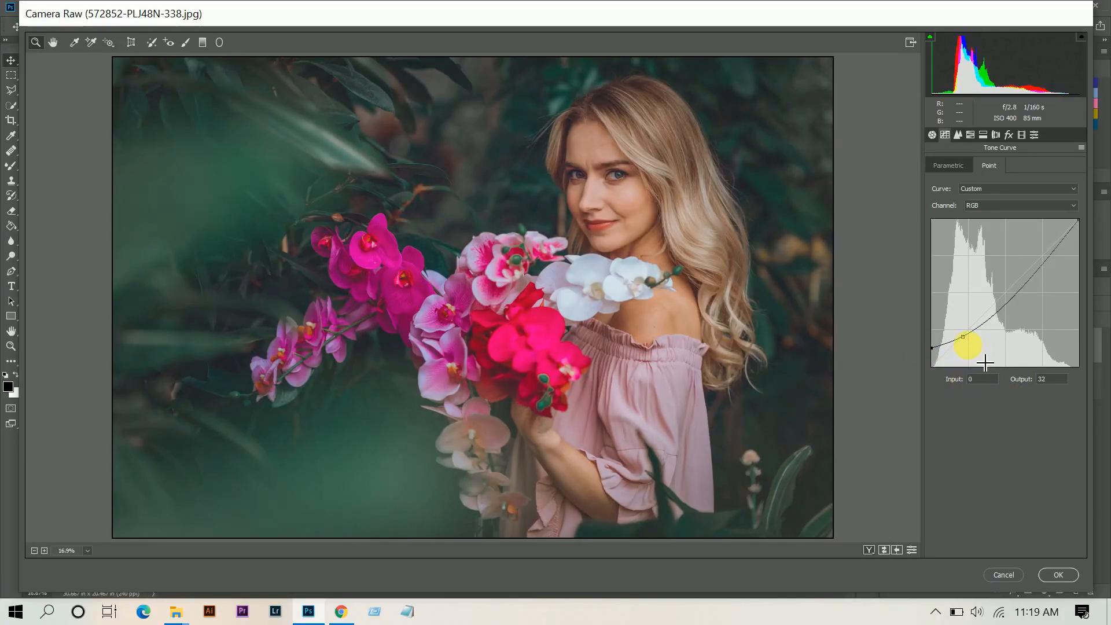
drag(964, 336, 985, 340)
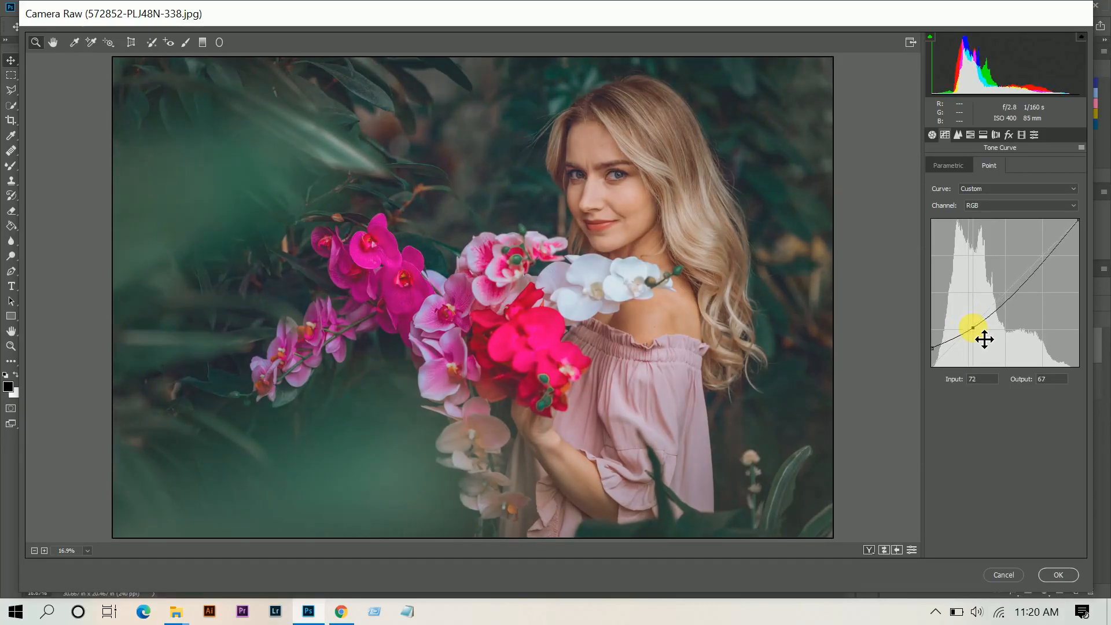
Step: Lower the shadow point at input 72 on the RGB curve to an output of 54
double_click(1050, 379)
text(56)
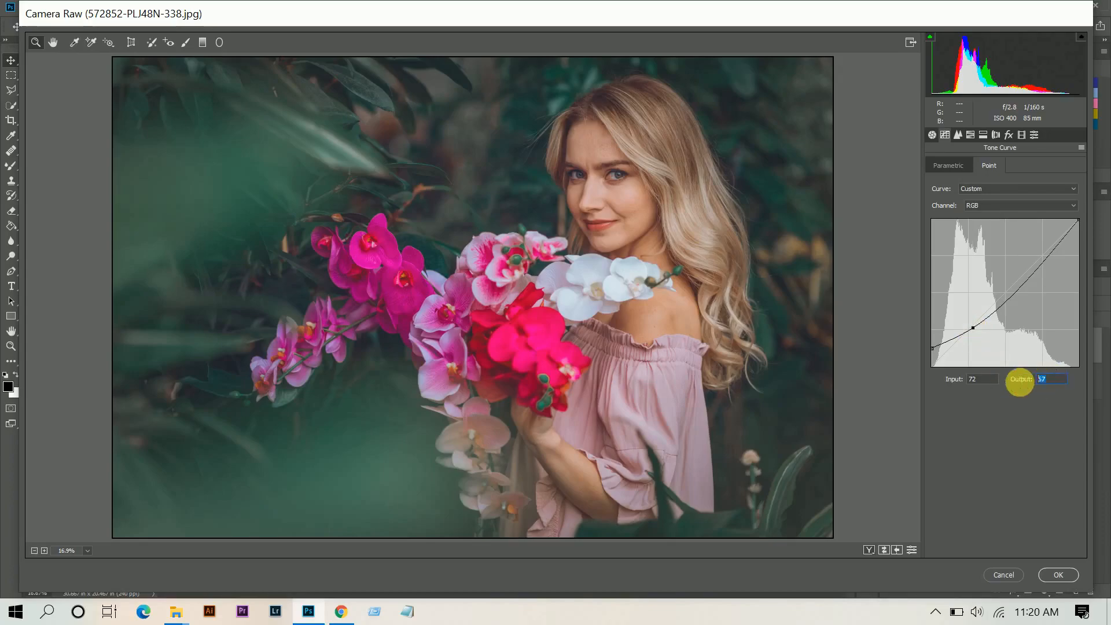
key(BackSpace)
key(BackSpace)
text(63)
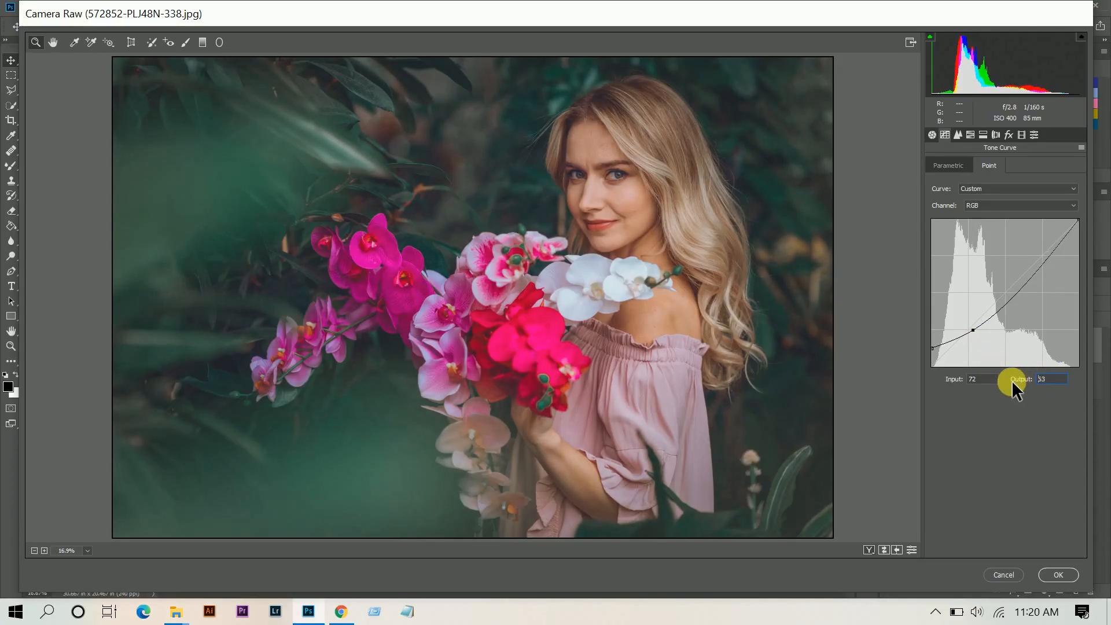
key(Up)
key(Up)
key(Up)
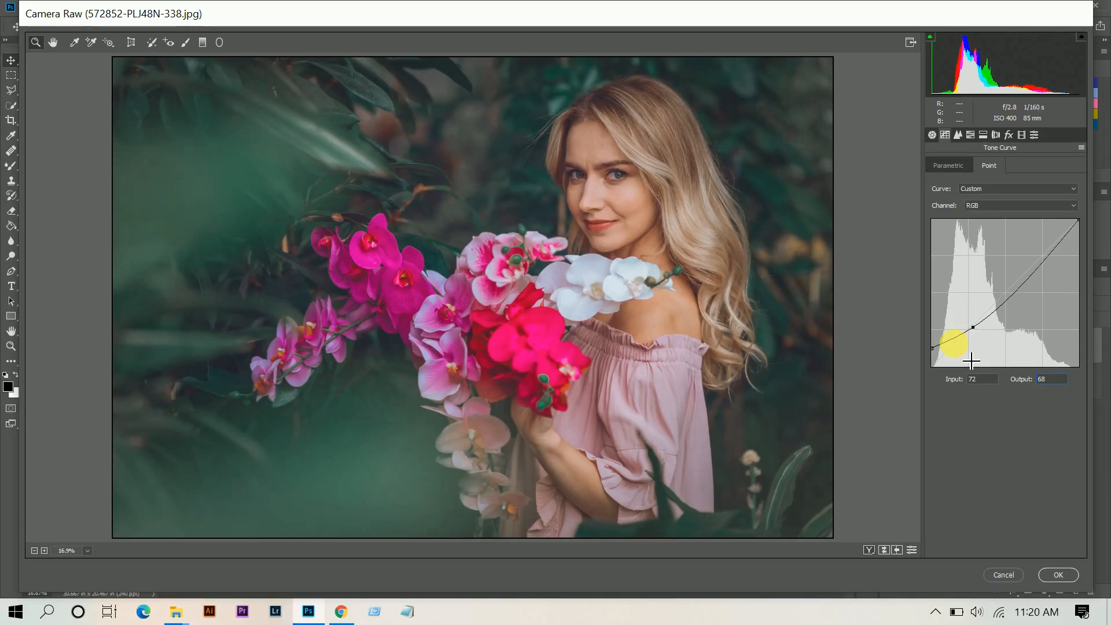
key(Down)
key(Down)
key(Down)
key(Down)
key(Down)
key(Down)
key(Down)
key(Down)
key(Down)
key(Down)
key(Down)
key(Down)
key(Down)
key(Down)
key(Down)
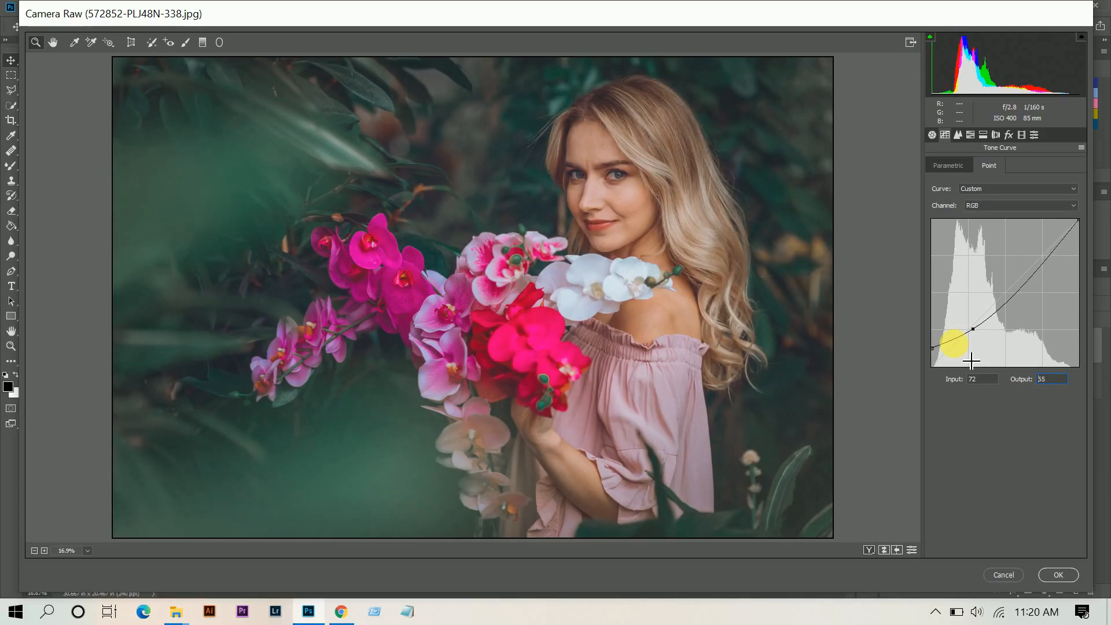
key(Up)
key(Up)
key(Up)
key(Up)
key(Up)
key(Up)
key(Up)
key(Up)
key(Up)
key(Up)
key(Up)
key(Up)
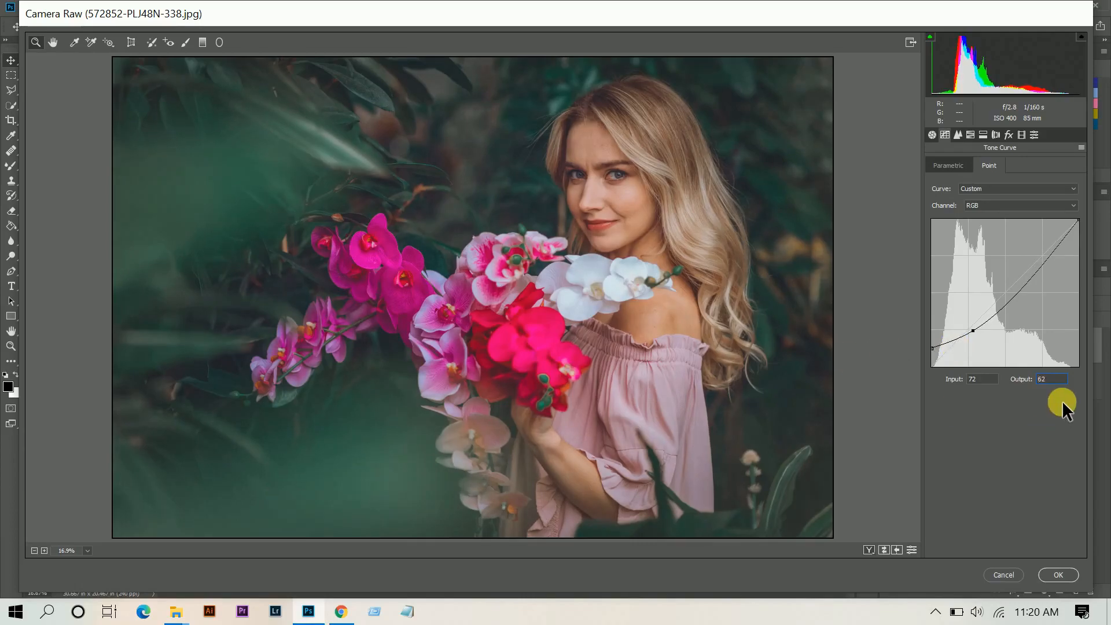
key(Down)
key(Down)
key(Down)
key(Down)
key(Down)
key(Down)
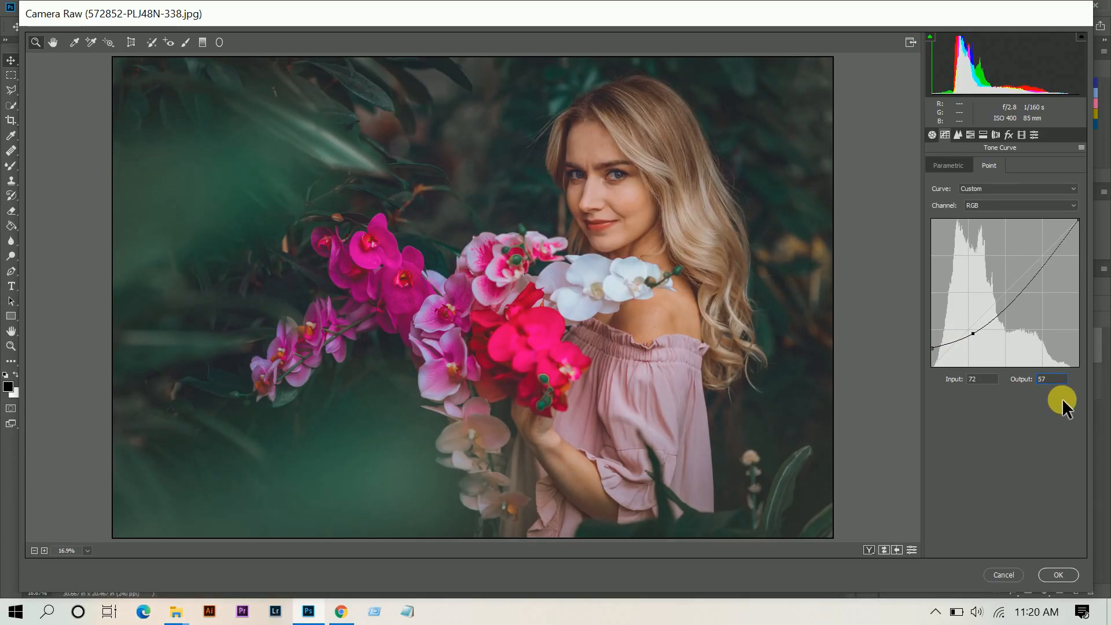
key(Down)
key(Down)
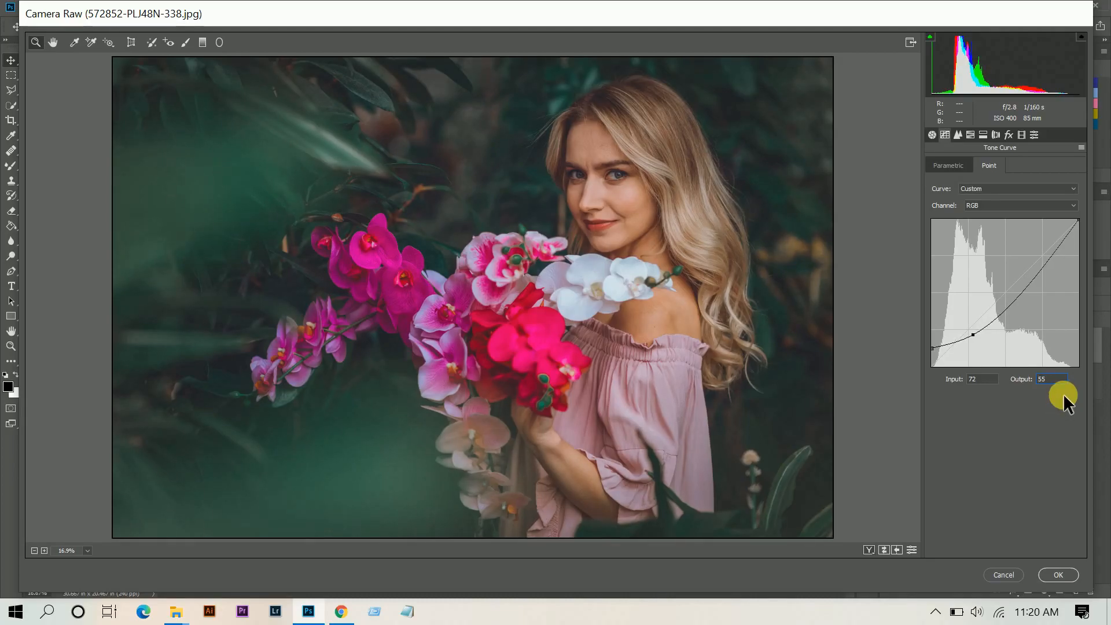
key(Down)
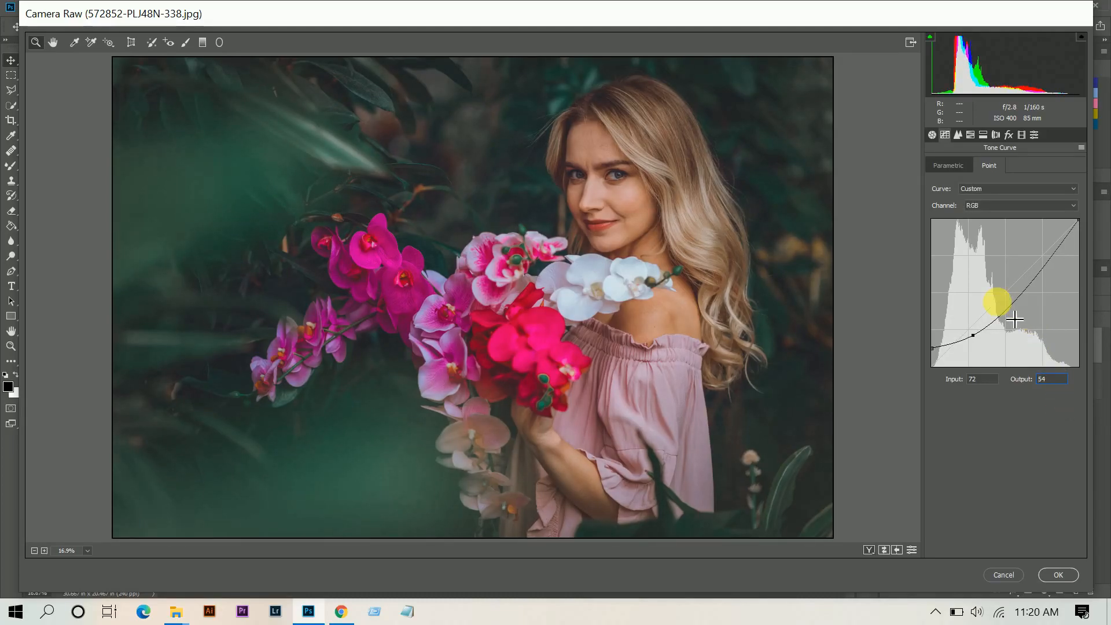
Step: Add a midtone point to the RGB curve and set it to input 141, output 139
click(996, 320)
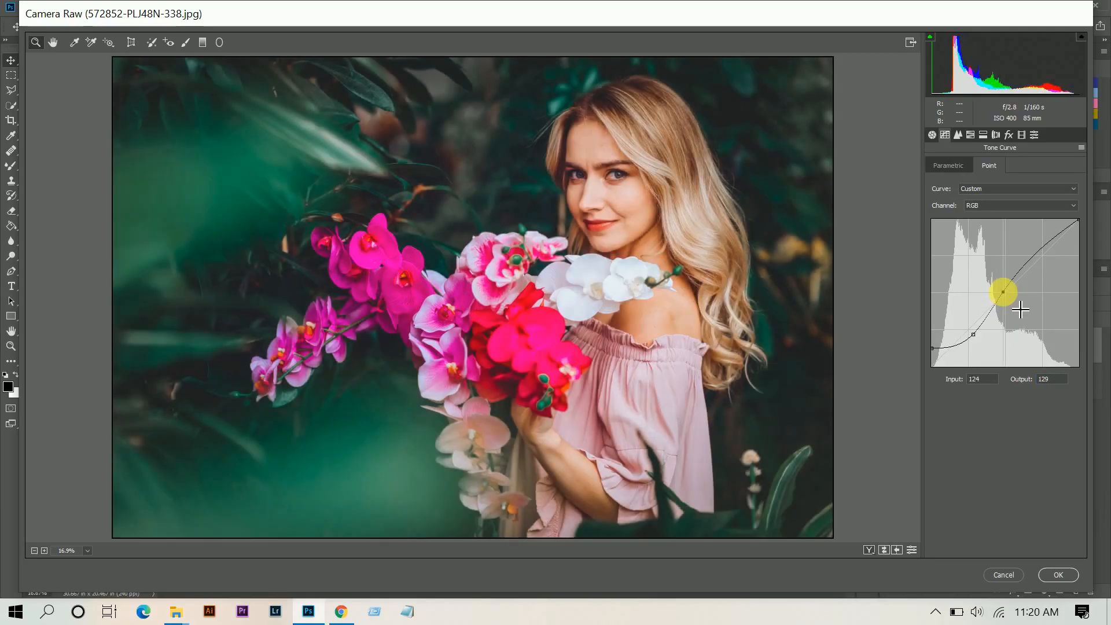
drag(1005, 293, 1009, 300)
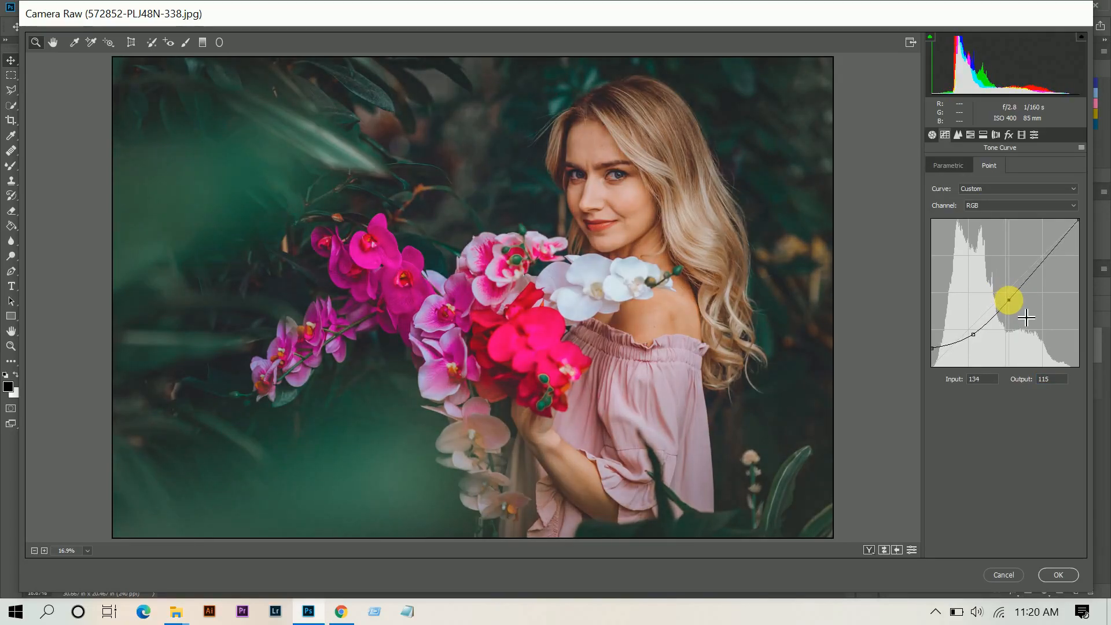
click(984, 379)
key(Up)
key(Up)
key(Up)
key(Up)
key(Up)
key(Up)
key(Up)
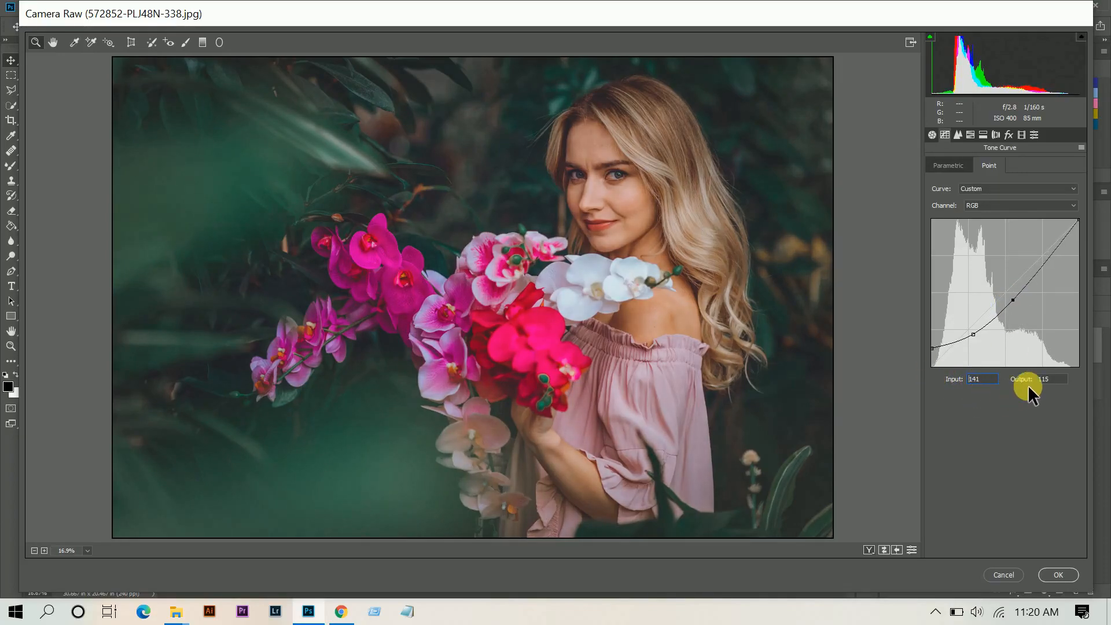
click(1055, 381)
text(139)
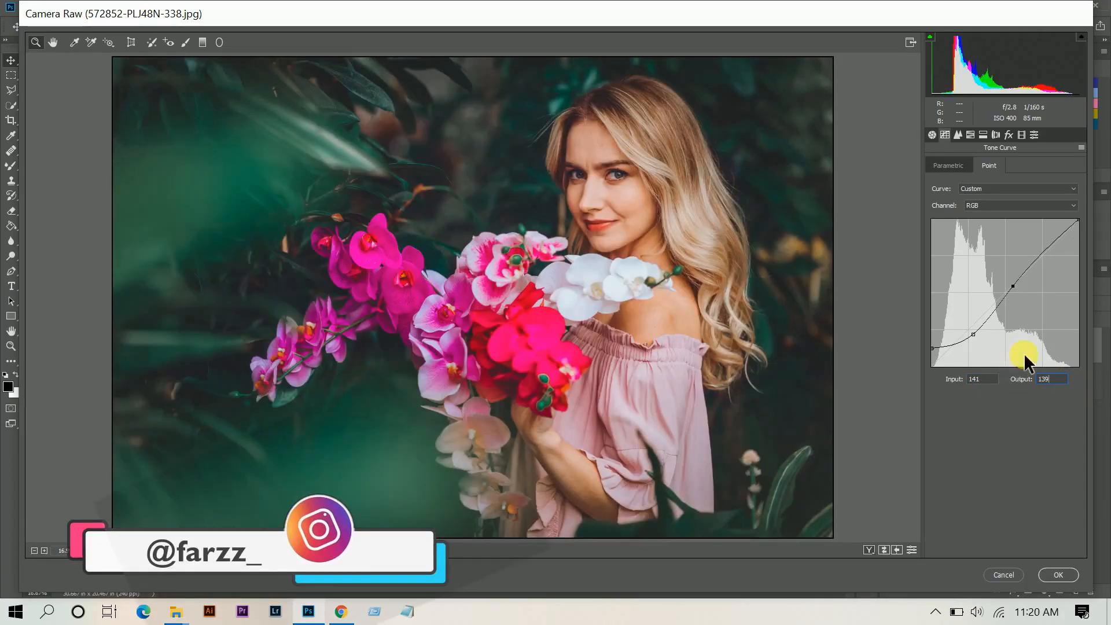
Step: Add a highlight point at input 197, output 199, and move the shadow point to input 73, output 59
click(1044, 253)
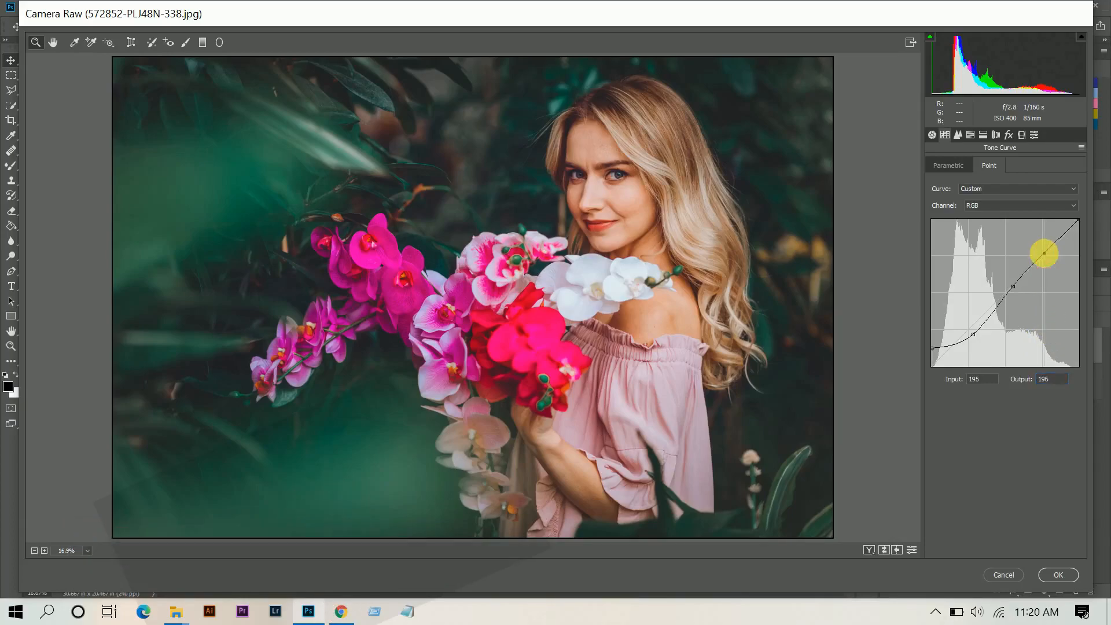
click(992, 378)
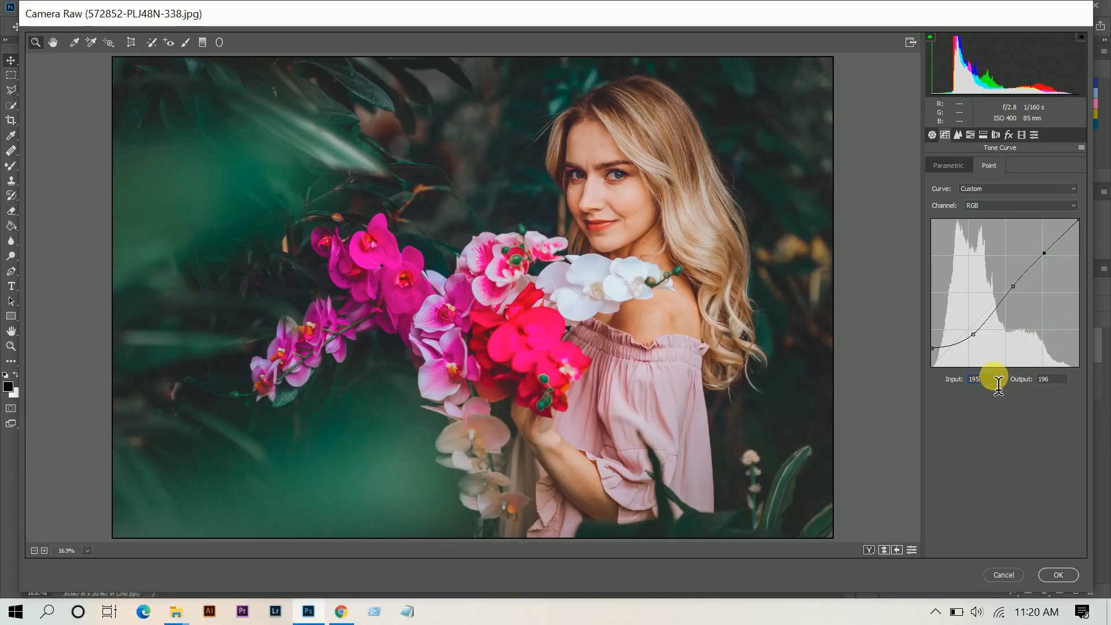
drag(1056, 262, 1058, 261)
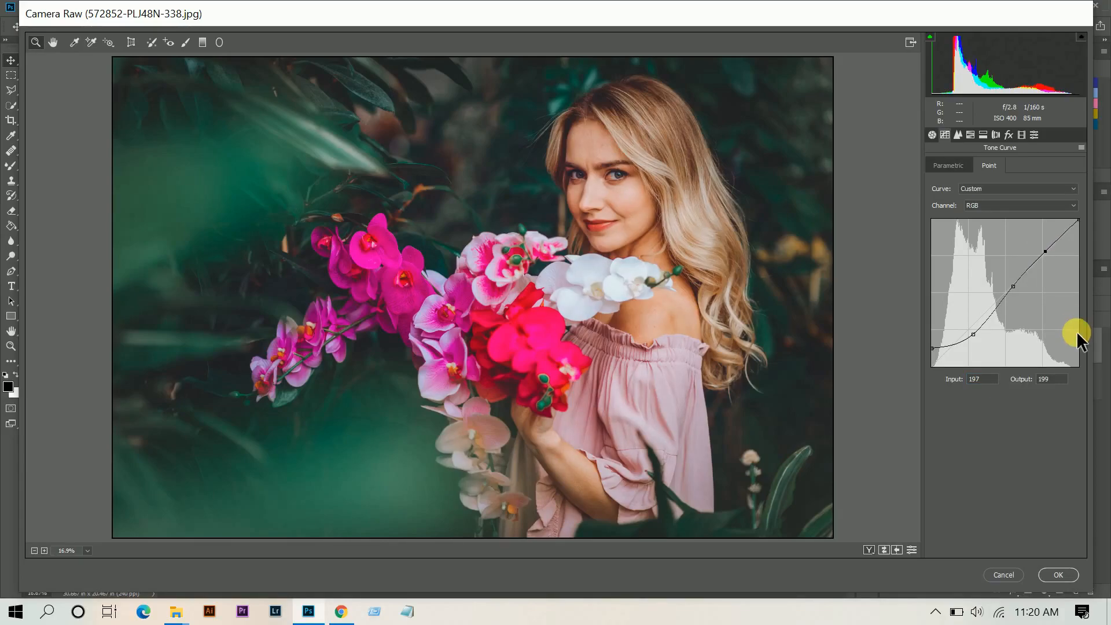
click(973, 334)
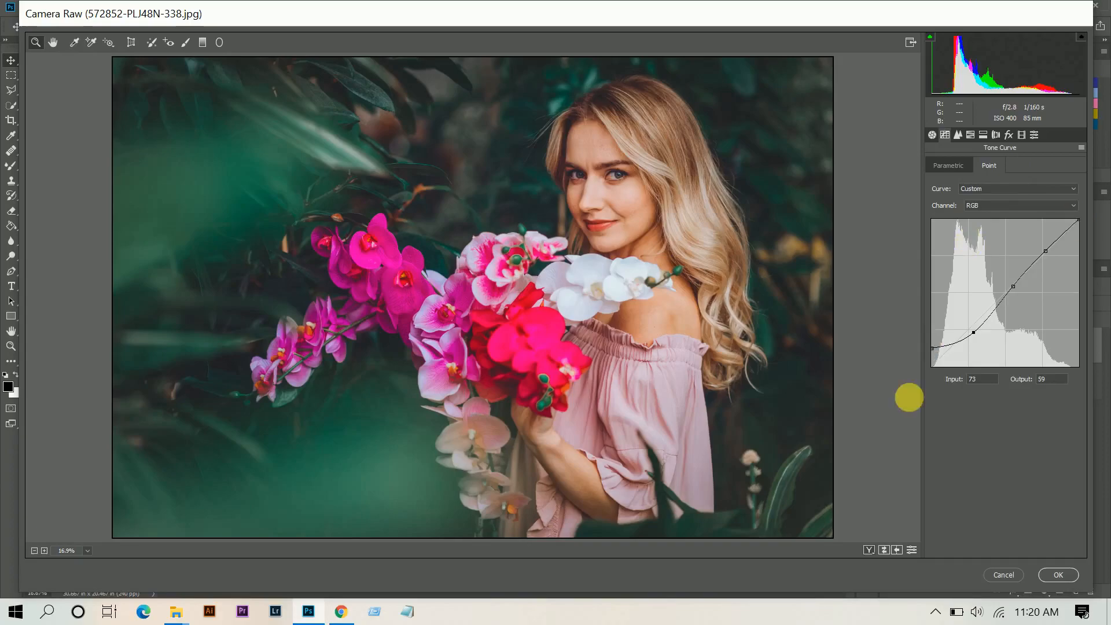
Step: Raise the Oranges luminance to +12 in the HSL adjustments
click(974, 137)
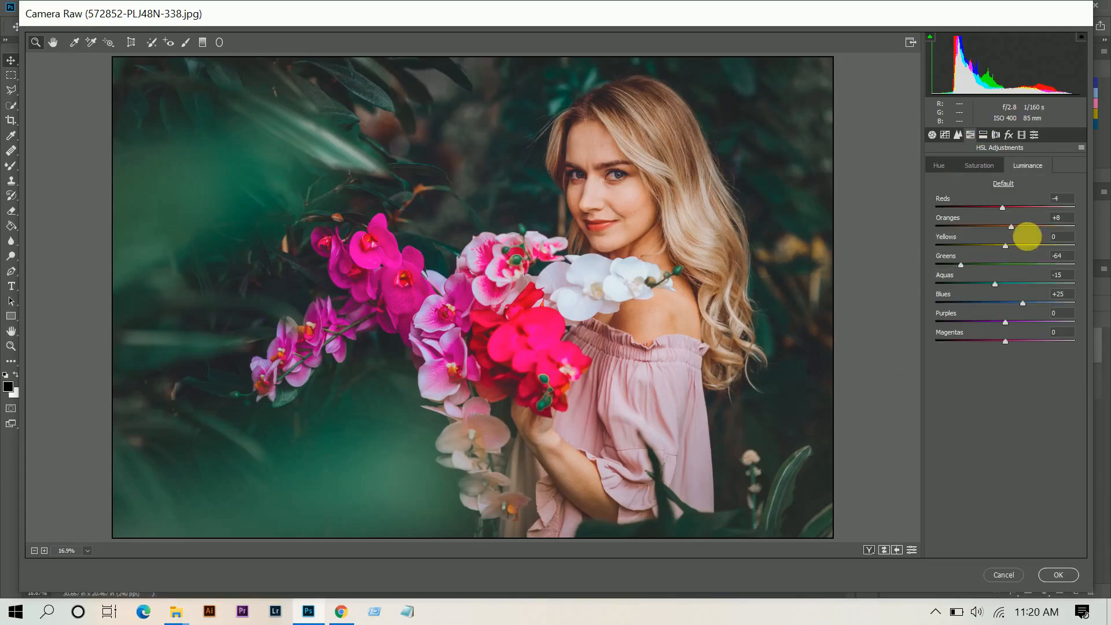
click(1018, 226)
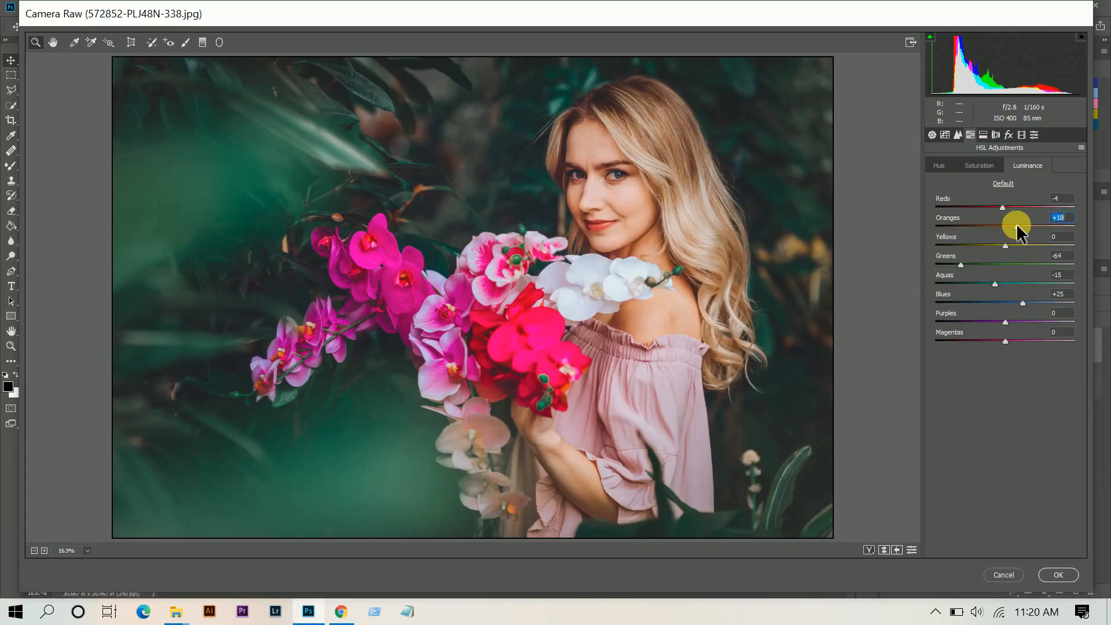
drag(1015, 223, 1014, 224)
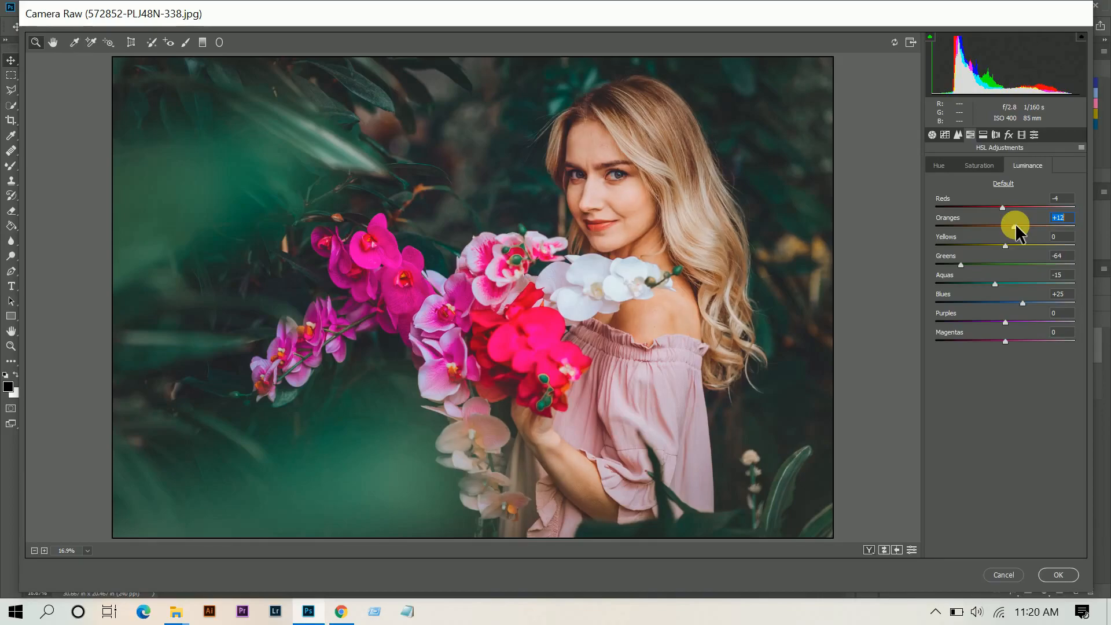
Step: Set the Red Primary calibration to a saturation of +13 and a hue of +43
click(1019, 137)
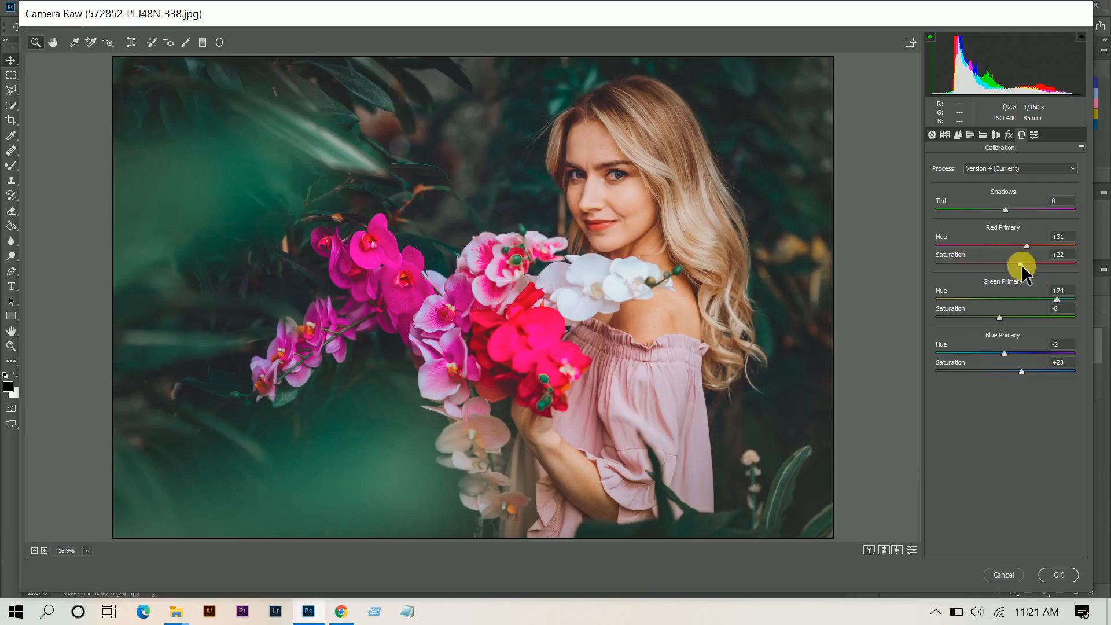
mouse_move(1020, 265)
mouse_down()
mouse_move(1002, 265)
mouse_move(1014, 266)
mouse_up()
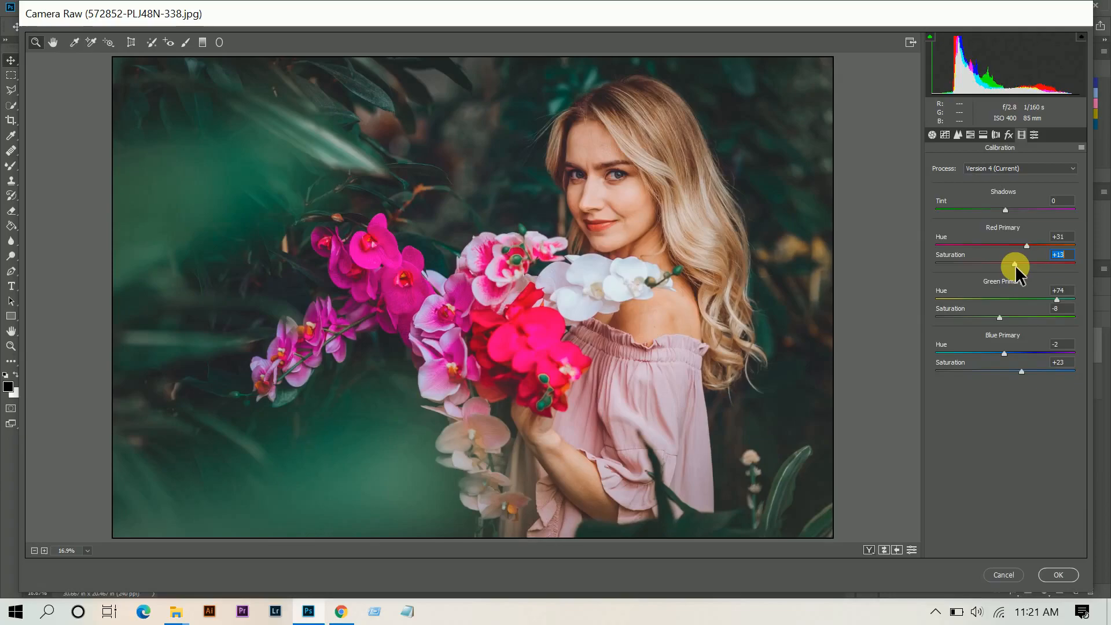
drag(1026, 246, 1036, 243)
Step: Swap the before and after settings repeatedly to compare the graded portrait with the original
click(884, 548)
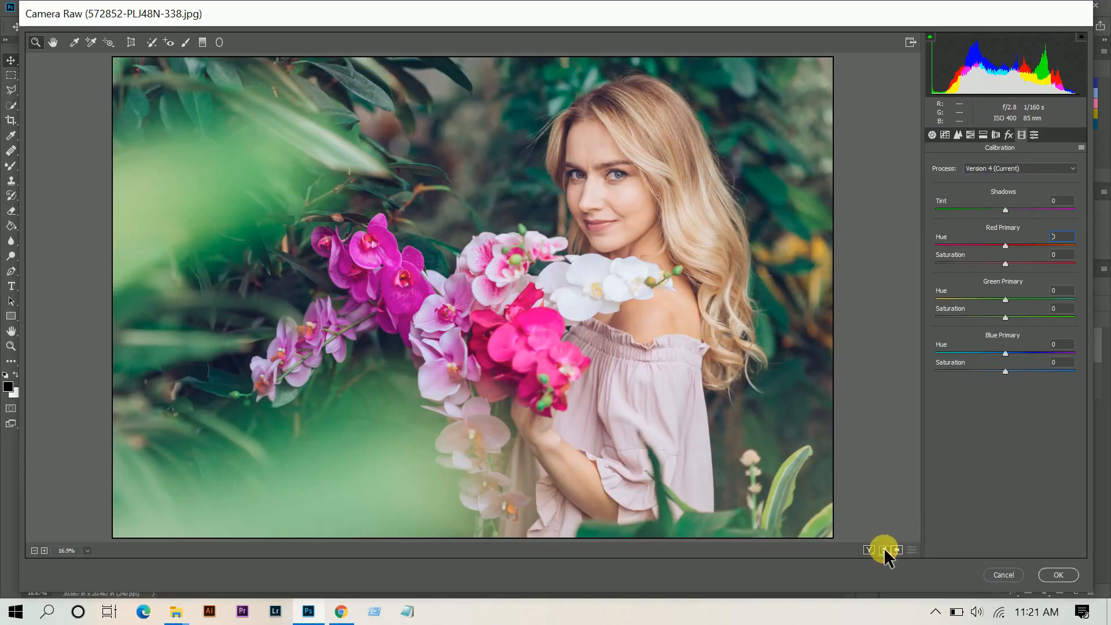
click(884, 548)
click(884, 547)
click(884, 548)
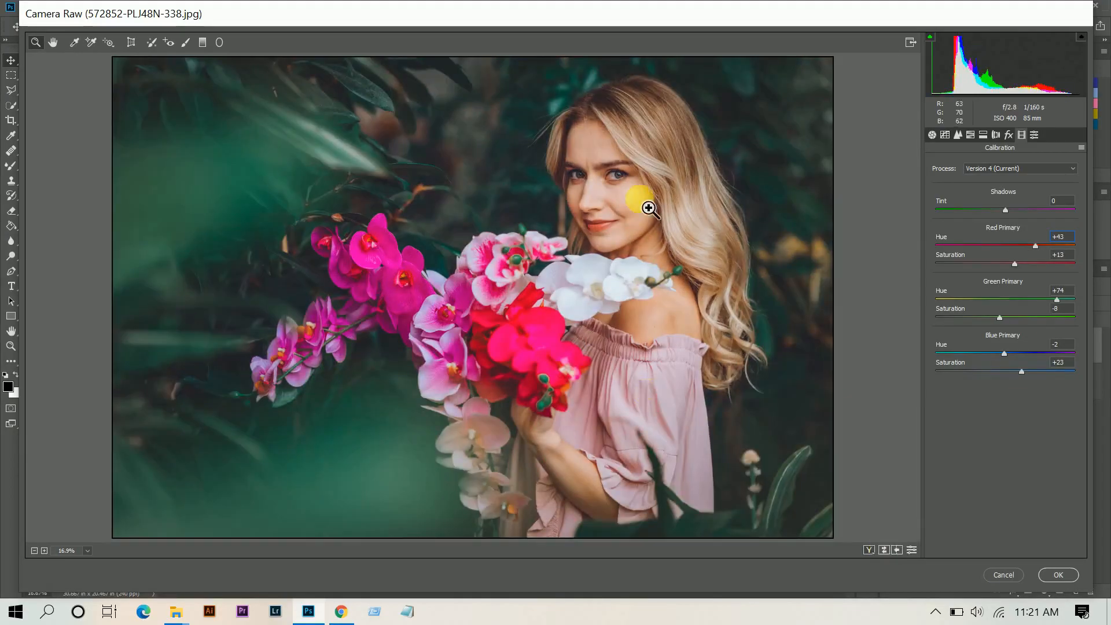
Step: Apply the Camera Raw edits to Layer 1 and compare with the original by toggling the layer's visibility
click(930, 136)
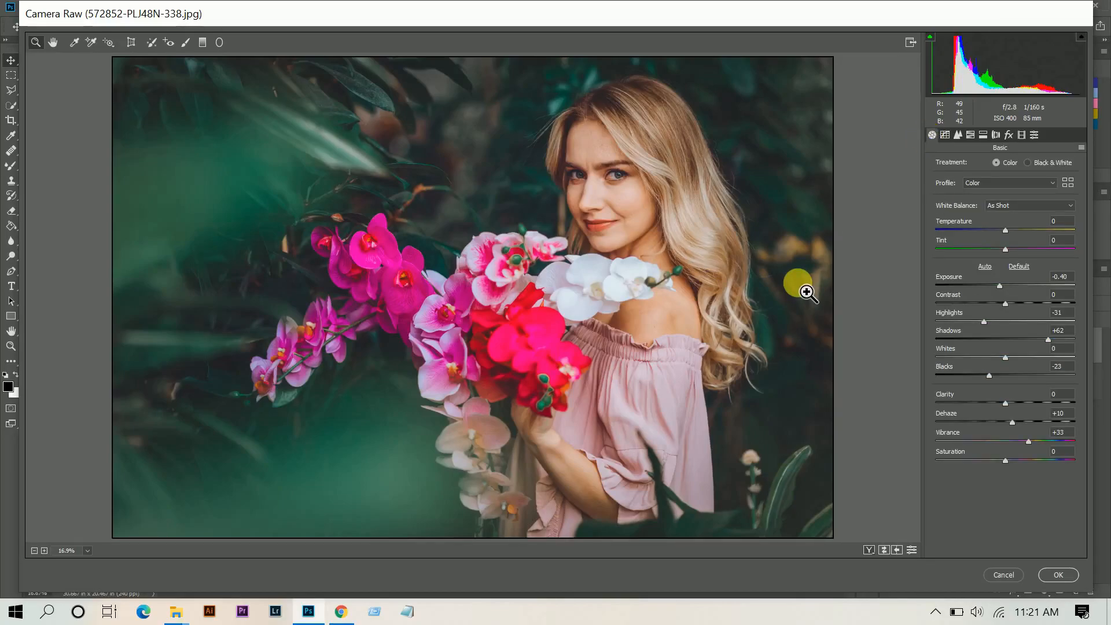
click(1060, 574)
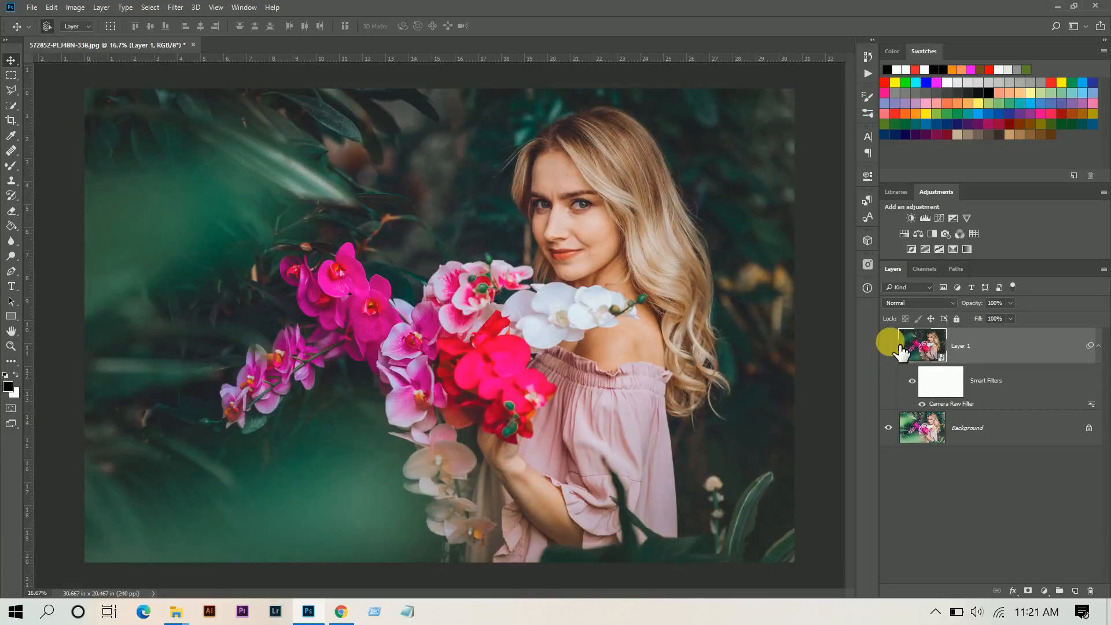
click(889, 345)
click(889, 345)
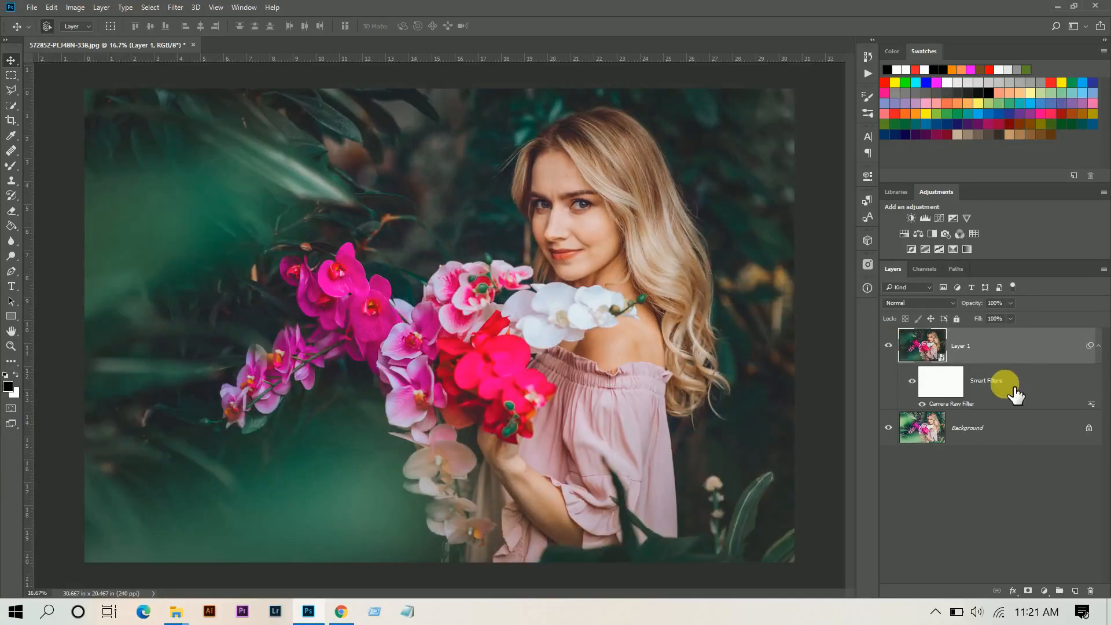
Step: Add a Selective Color adjustment layer above Layer 1 and set black to -5% for the Blacks
click(1046, 589)
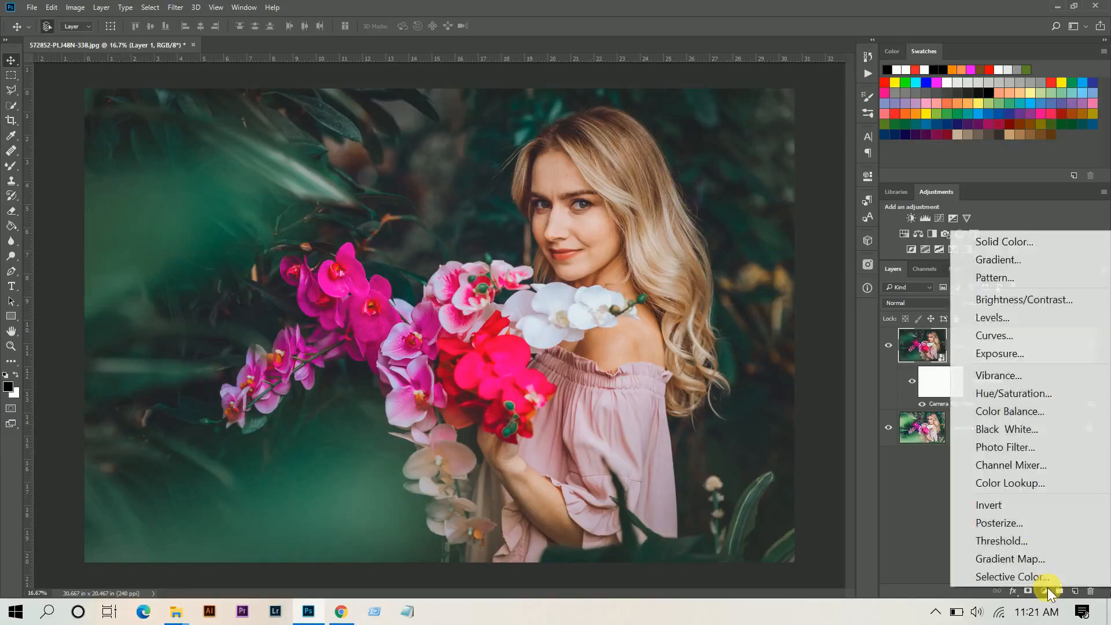
click(1018, 575)
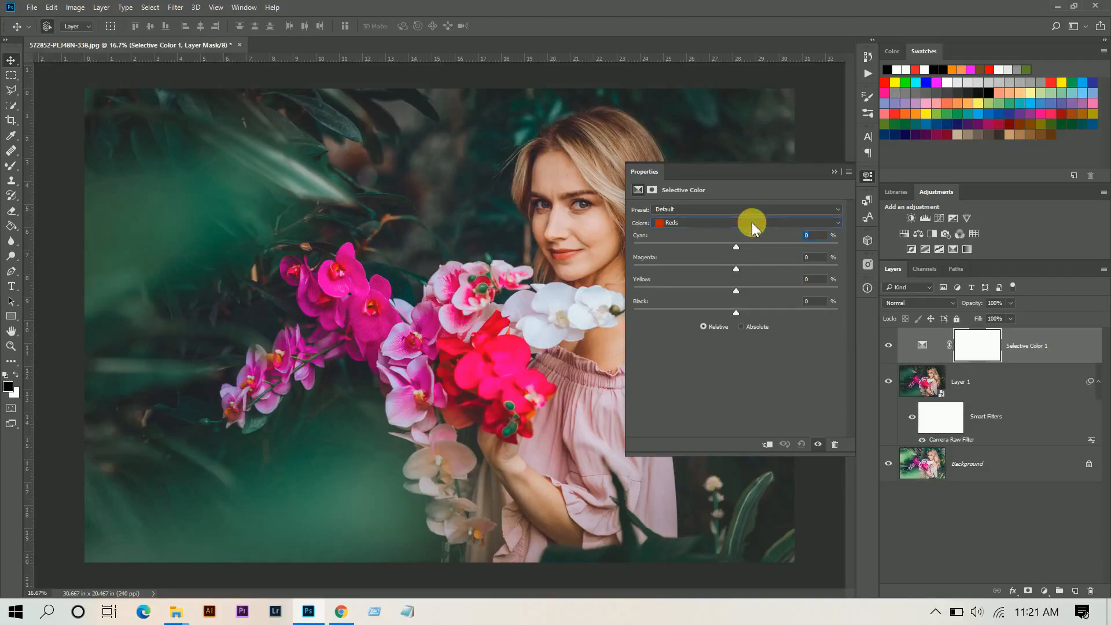
click(746, 226)
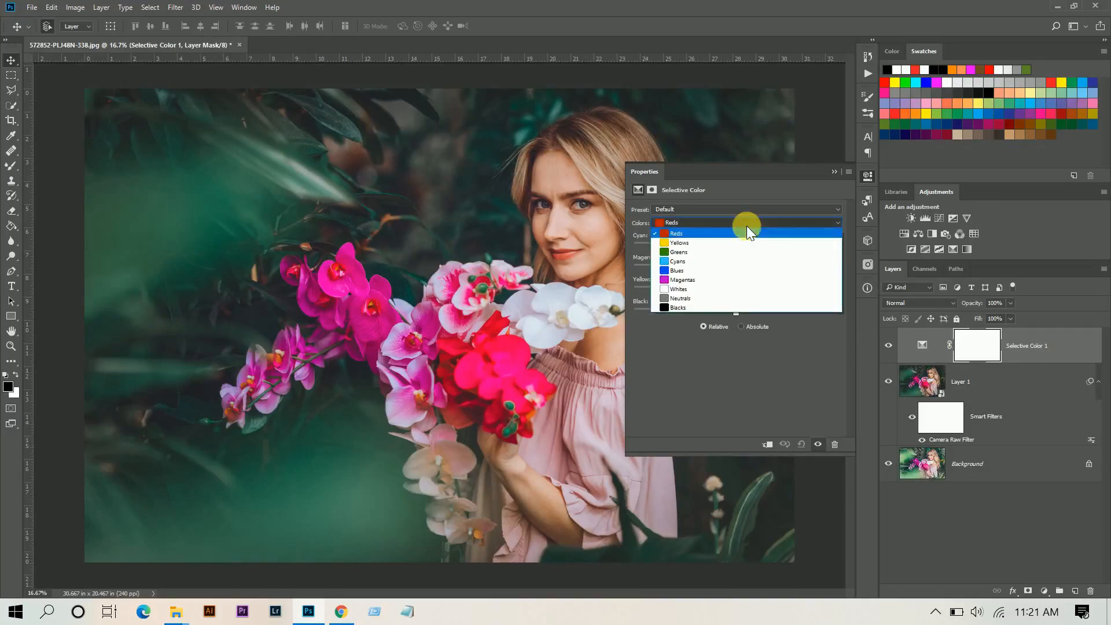
click(692, 306)
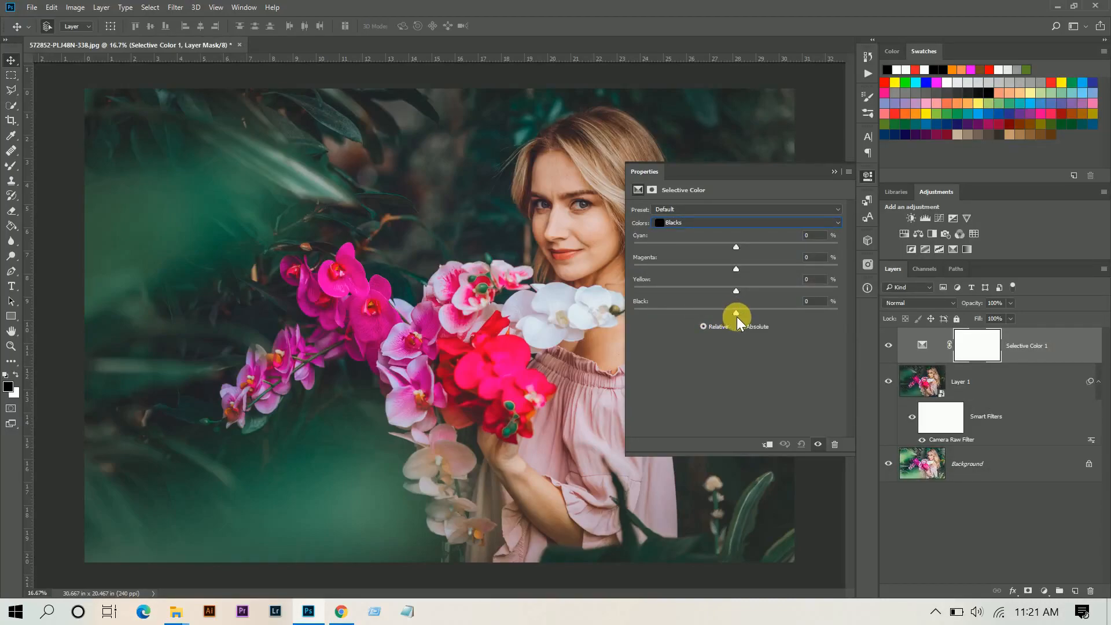
drag(737, 313, 737, 311)
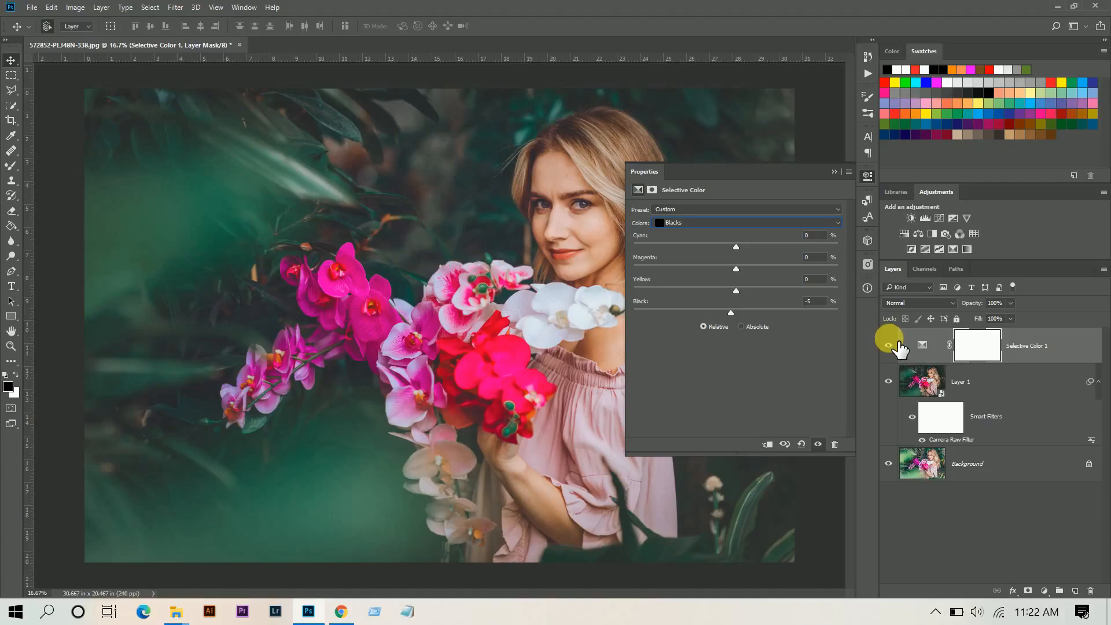
click(889, 346)
Step: Refine the Blacks in the Selective Color adjustment to cyan +6% and black -6%
click(731, 251)
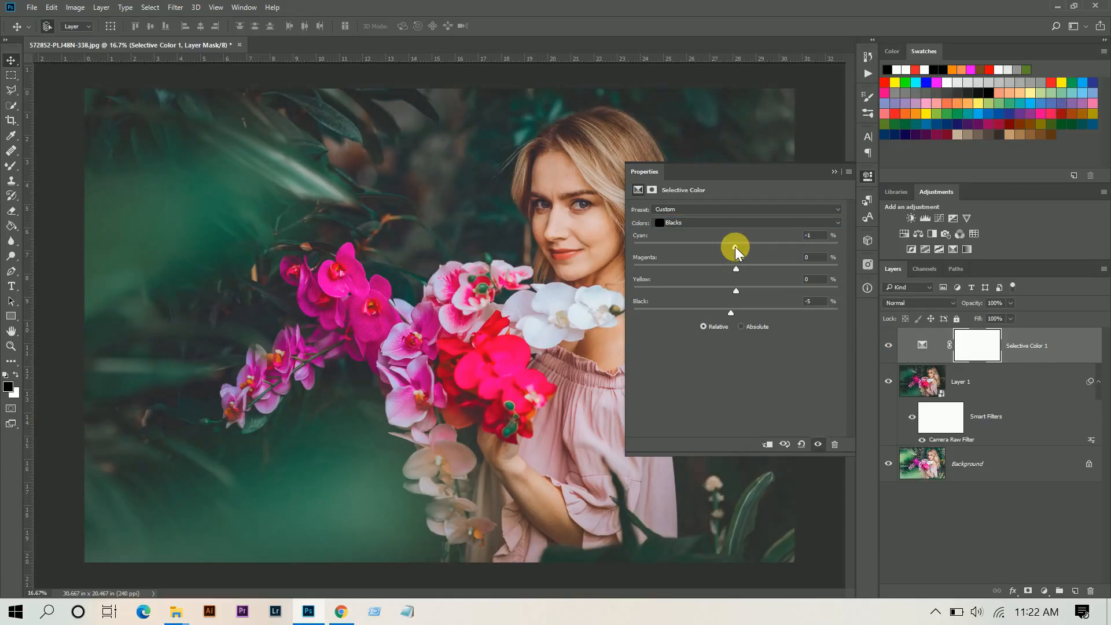
drag(740, 248, 742, 248)
drag(731, 307, 730, 308)
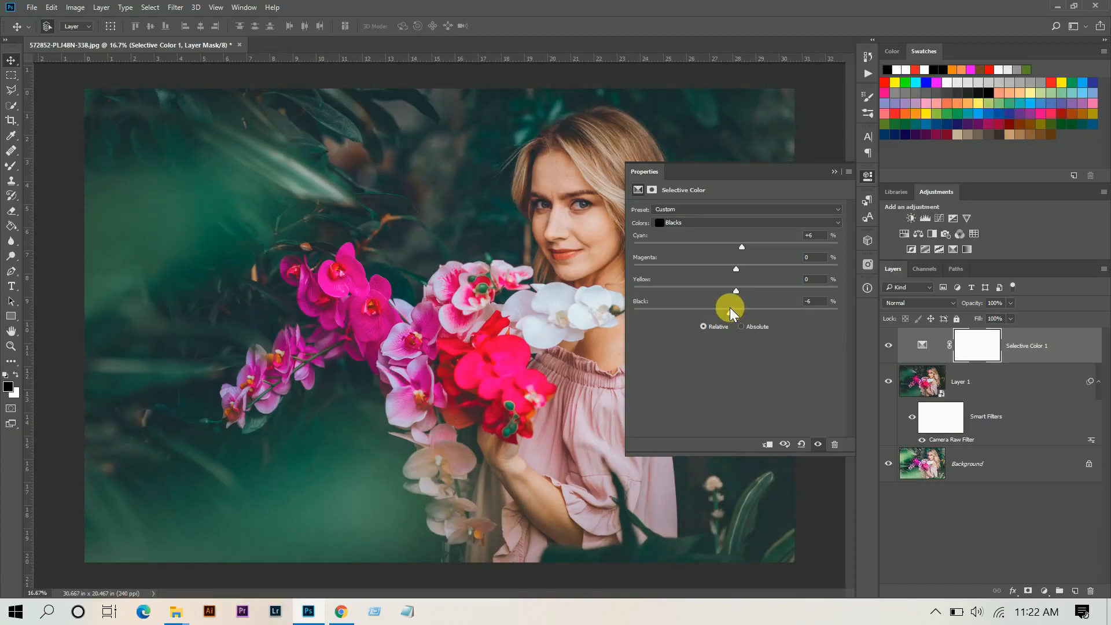
Step: Set the Greens in the Selective Color adjustment to cyan +9% and black +9%
click(724, 222)
click(707, 249)
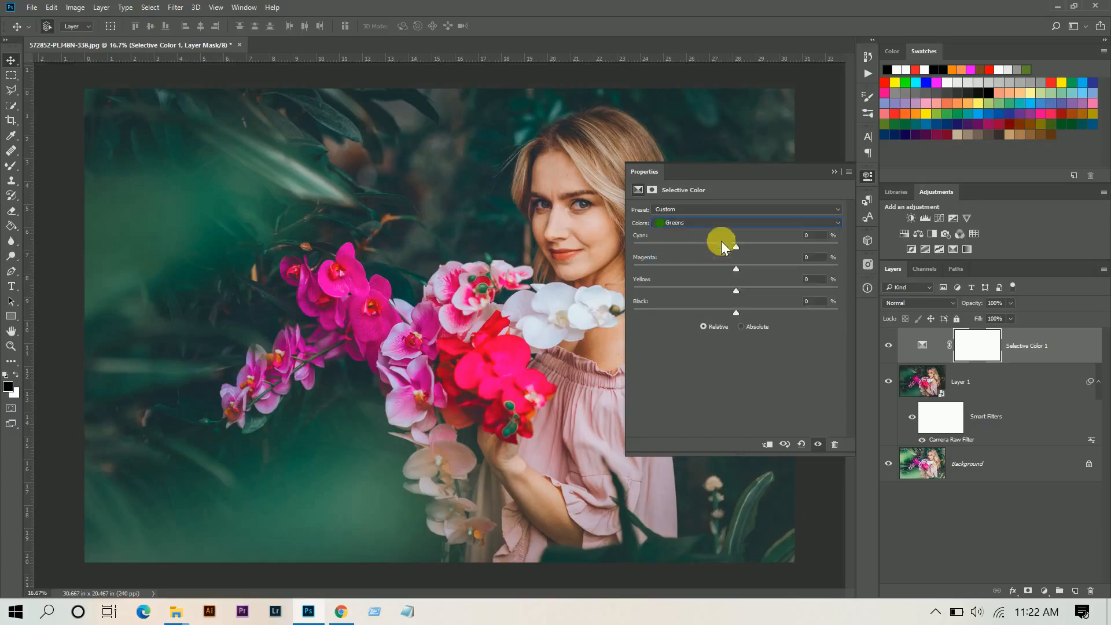
drag(734, 243, 740, 242)
drag(729, 312, 745, 328)
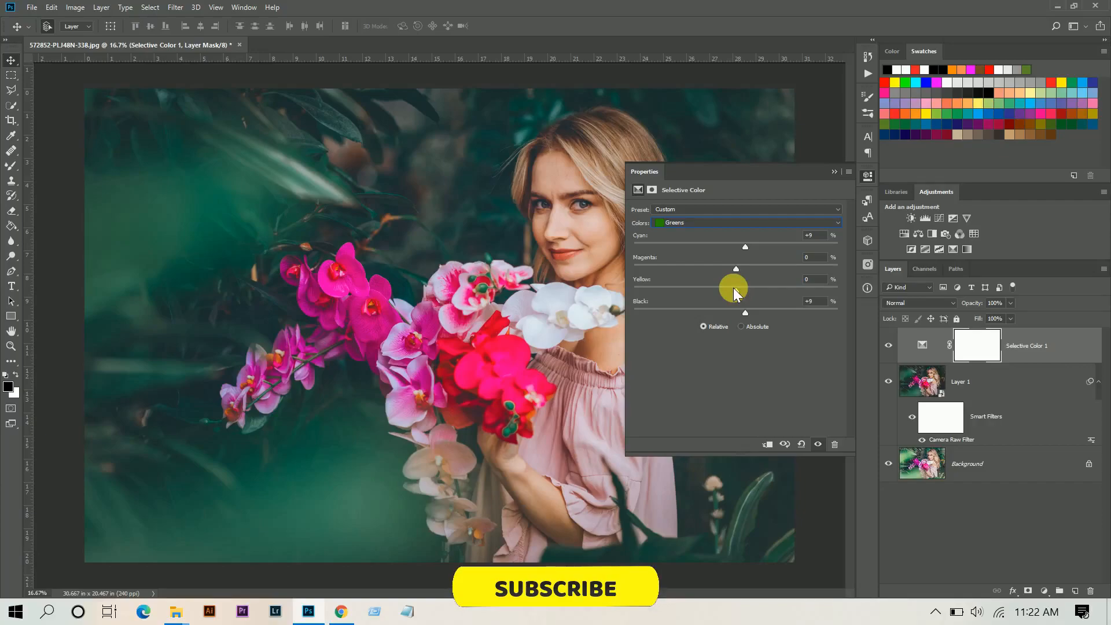
Step: Set yellow to -6% for the Greens and cyan to +5% for the Neutrals in the Selective Color adjustment
drag(734, 288, 709, 296)
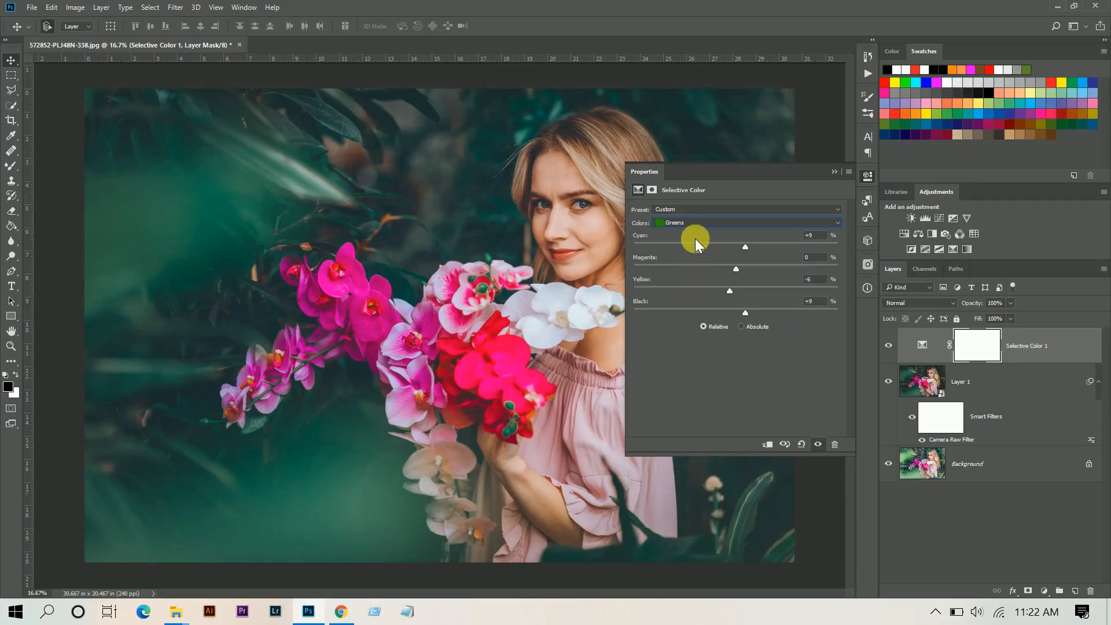
click(702, 222)
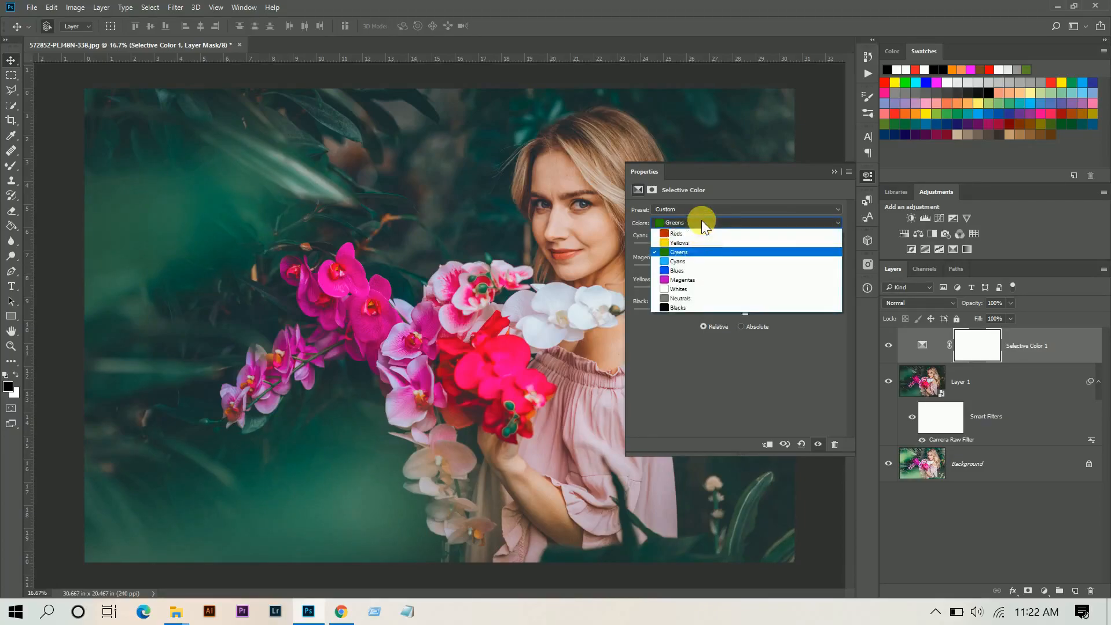
click(689, 292)
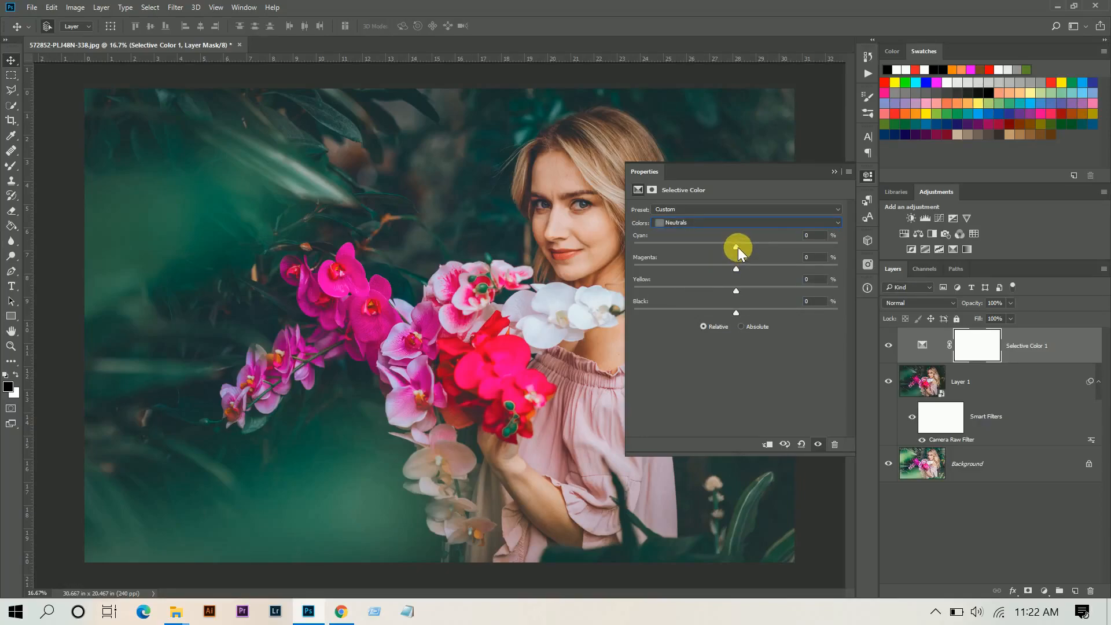
drag(738, 246, 742, 251)
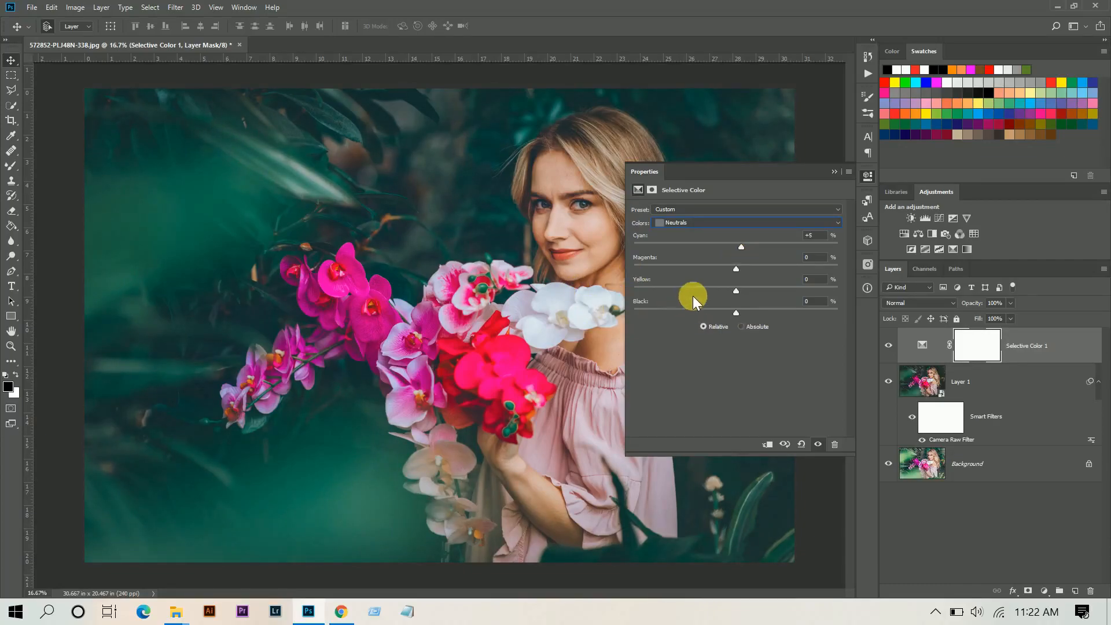
click(834, 172)
Step: Toggle the Selective Color layer's visibility to compare the image with and without the adjustment
click(889, 346)
click(894, 351)
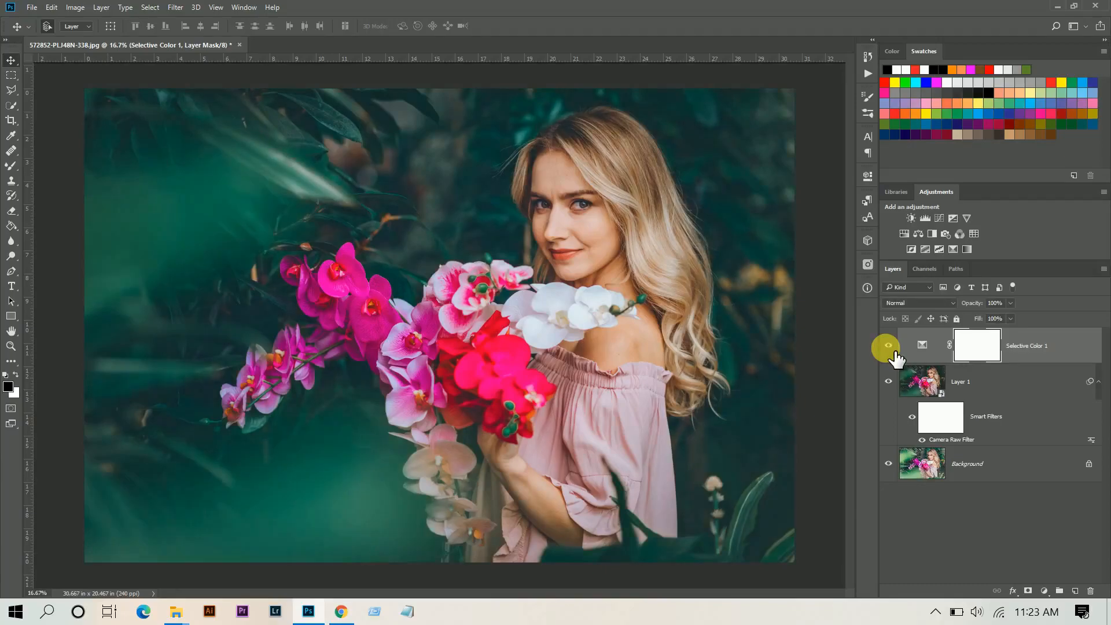
click(889, 346)
click(889, 346)
Step: Set the Yellows in the Selective Color adjustment to cyan +9%, yellow -11% and black -6%
double_click(922, 345)
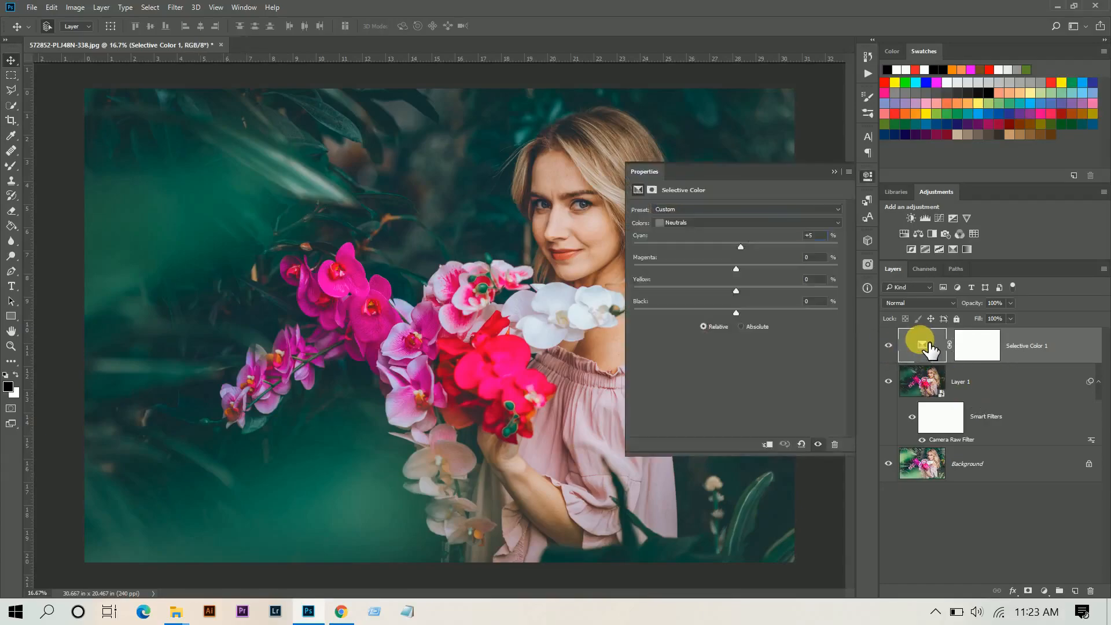
drag(741, 178, 447, 223)
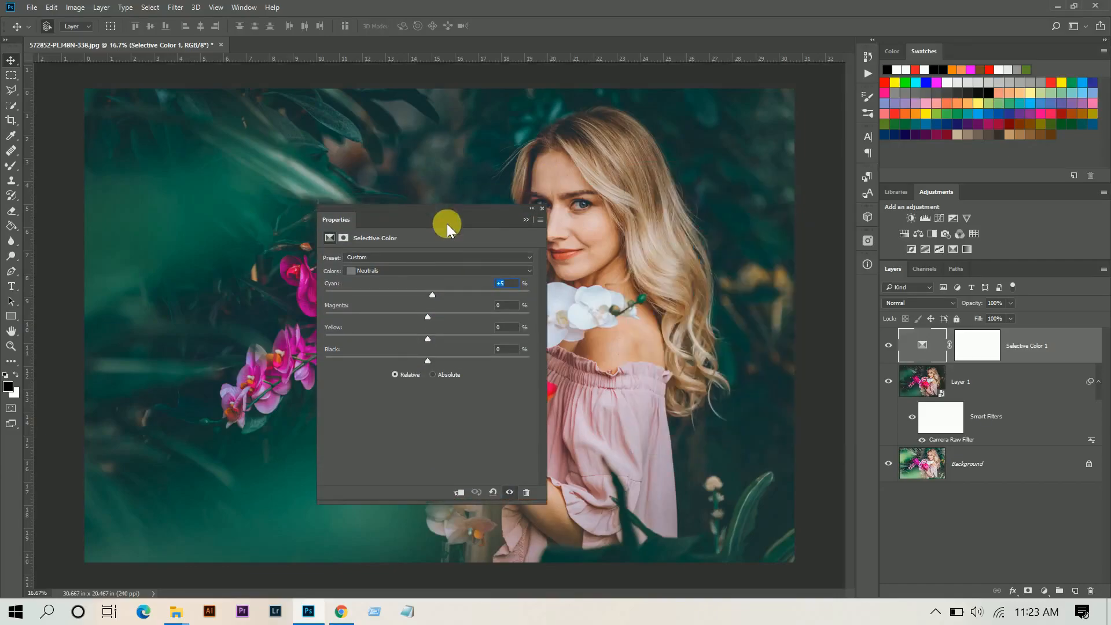
click(454, 271)
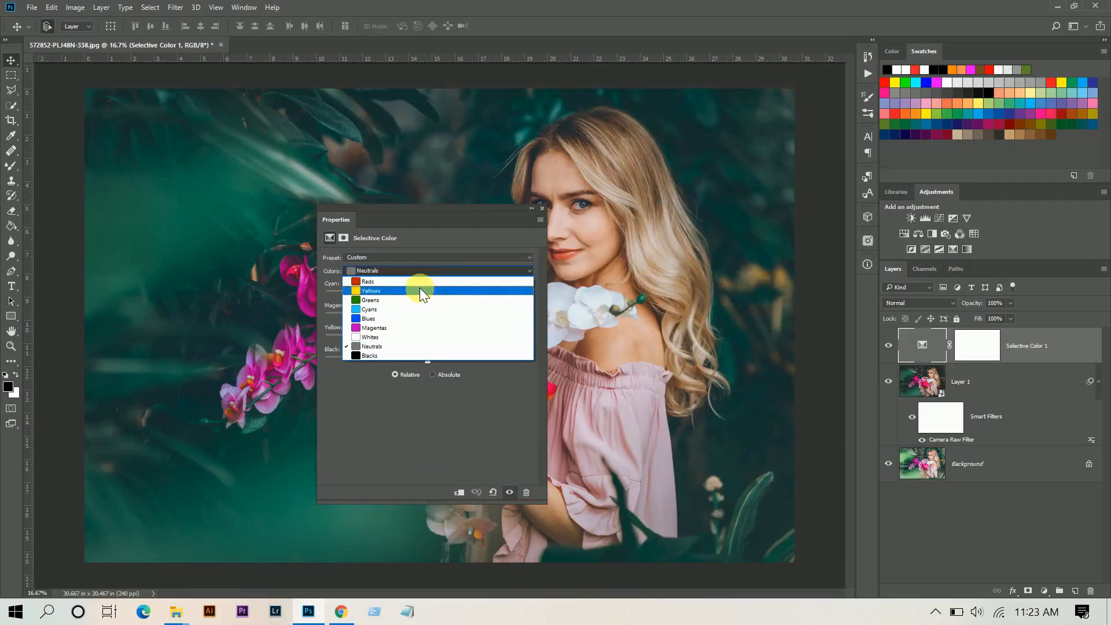
click(419, 287)
drag(429, 290, 398, 297)
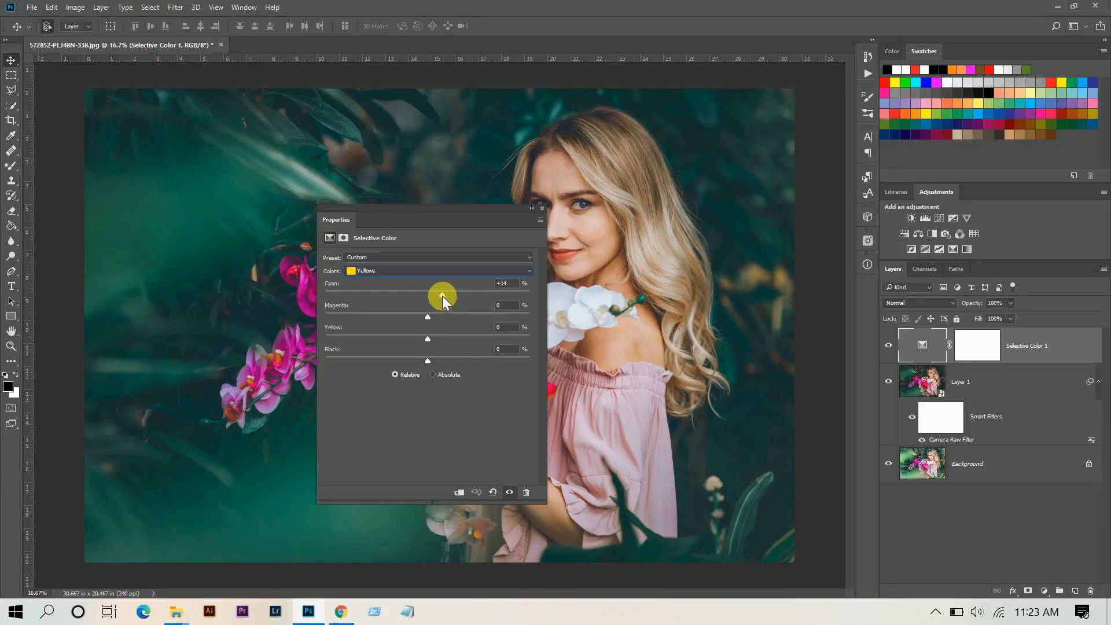
drag(422, 335, 400, 336)
mouse_move(400, 336)
mouse_down()
mouse_move(463, 333)
mouse_move(413, 331)
mouse_up()
drag(434, 360, 401, 359)
drag(508, 208, 803, 186)
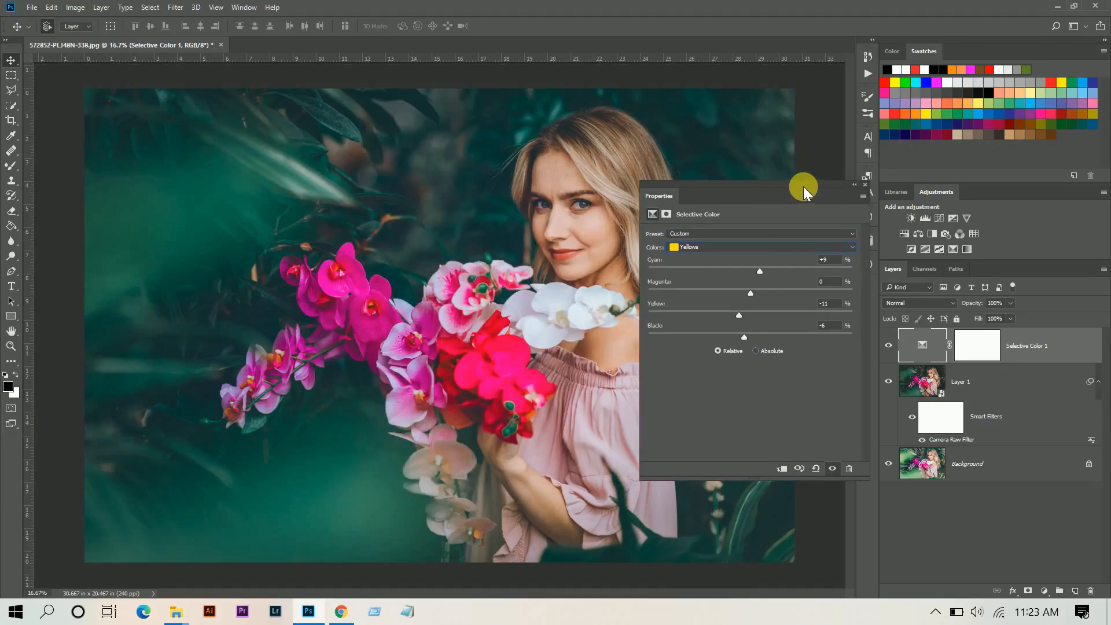
click(866, 184)
Step: Compare the graded portrait with the original by toggling the visibility of the Selective Color layer and Layer 1
click(888, 345)
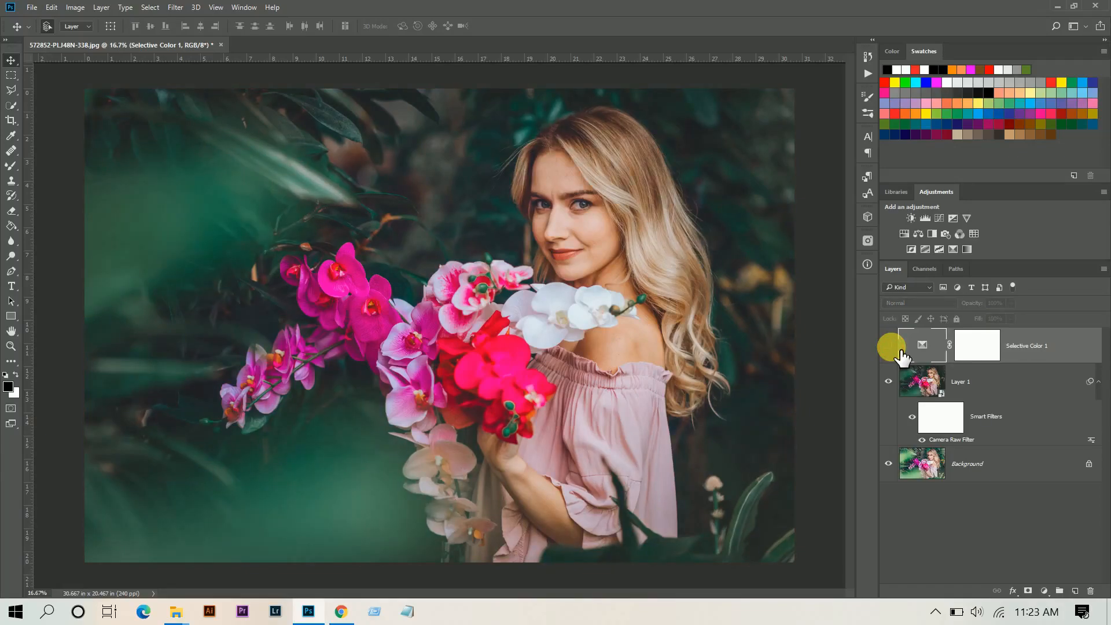
click(889, 346)
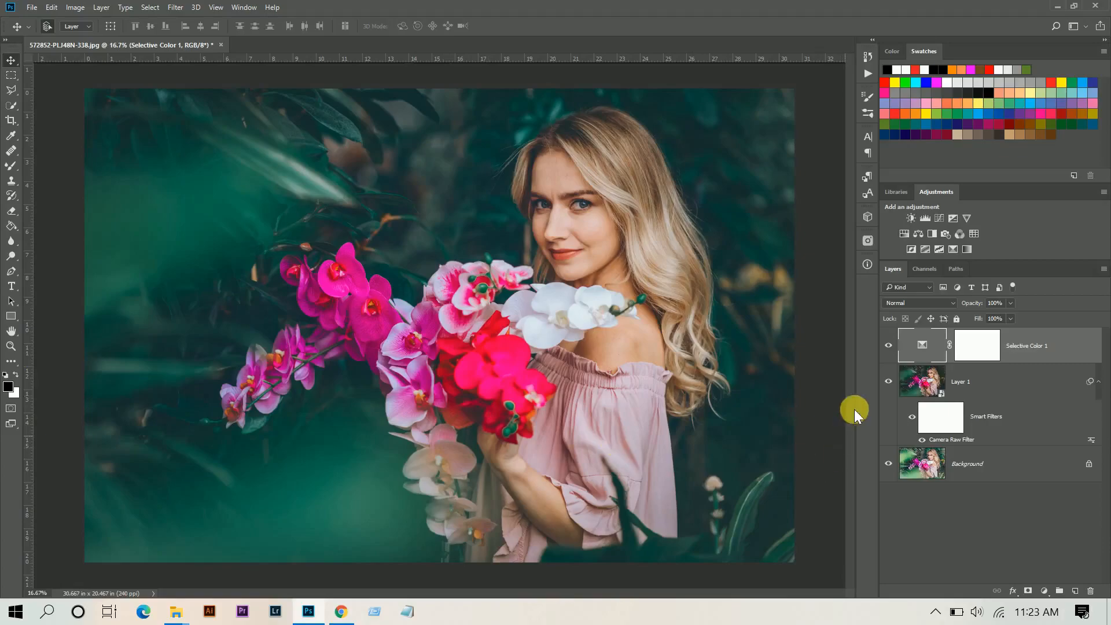
click(889, 346)
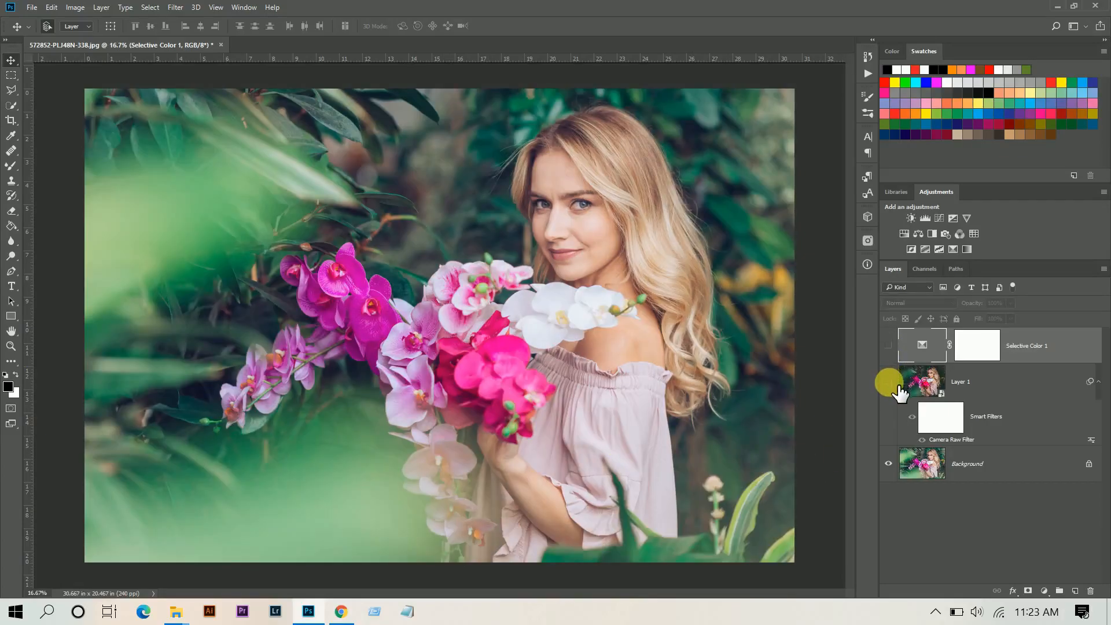
click(894, 349)
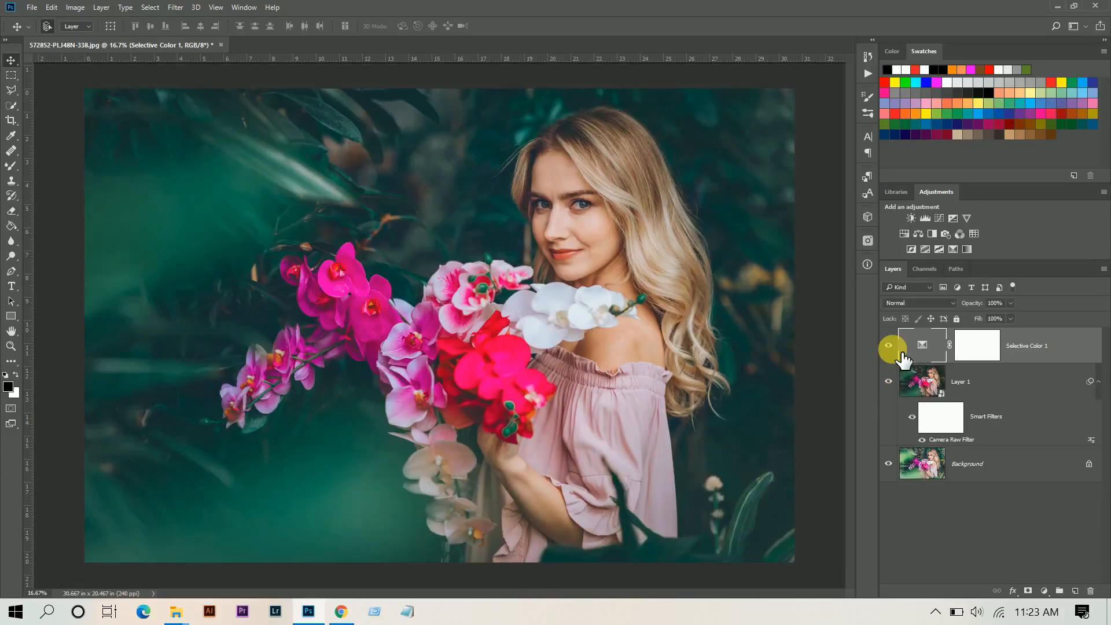